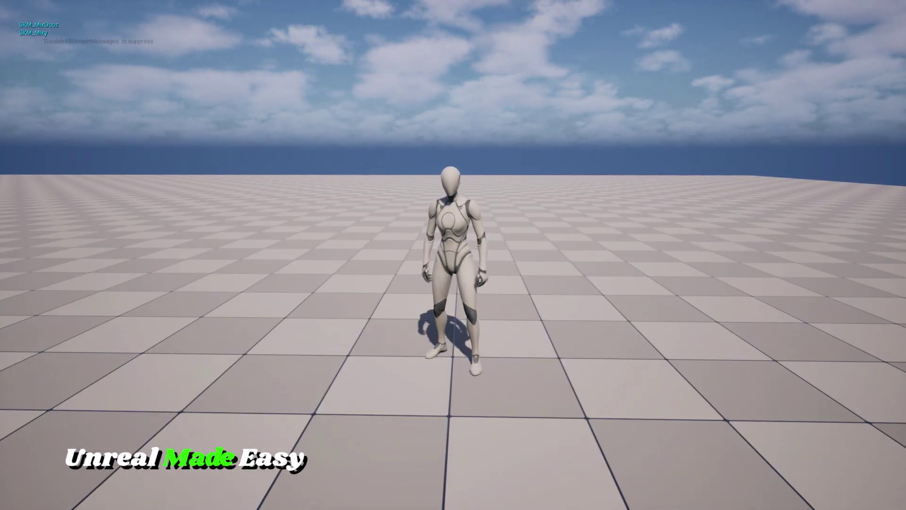
key(e)
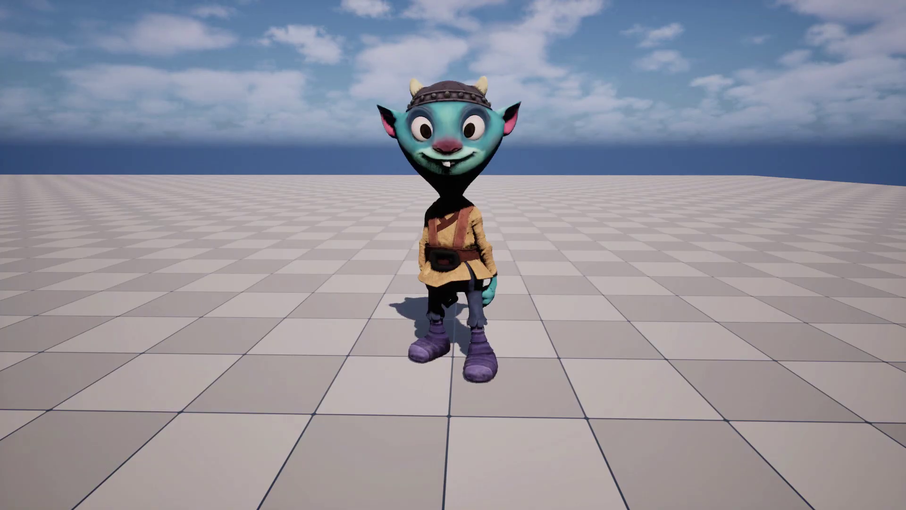
key(e)
key(w)
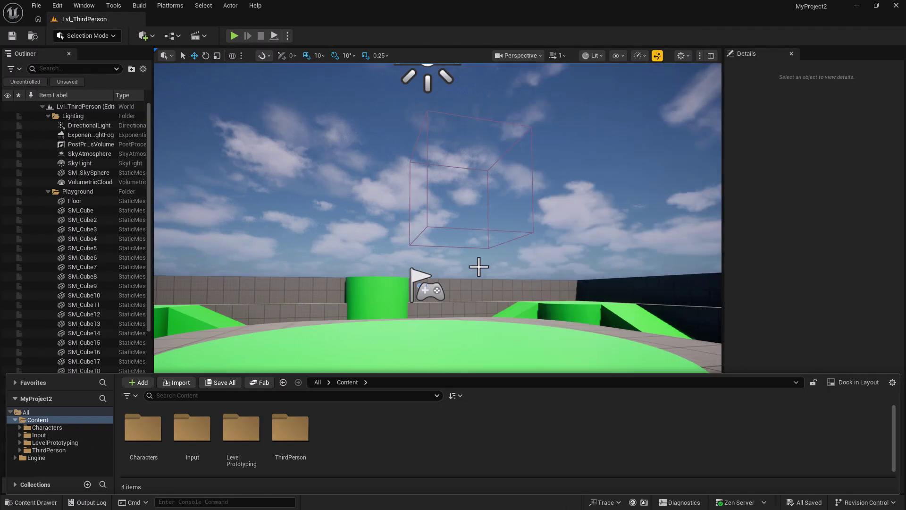
Create a new folder named Mixamo inside the project's Content folder
right_click(330, 425)
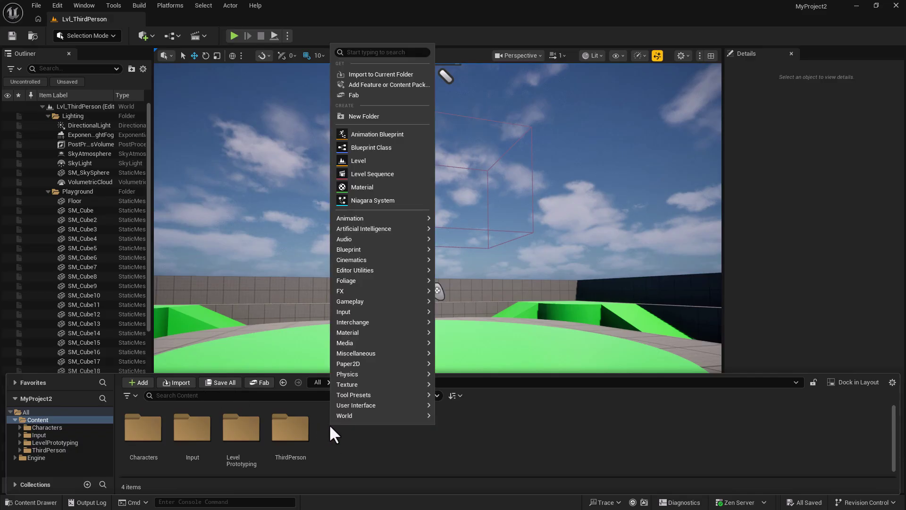
click(369, 117)
text(Mixamo)
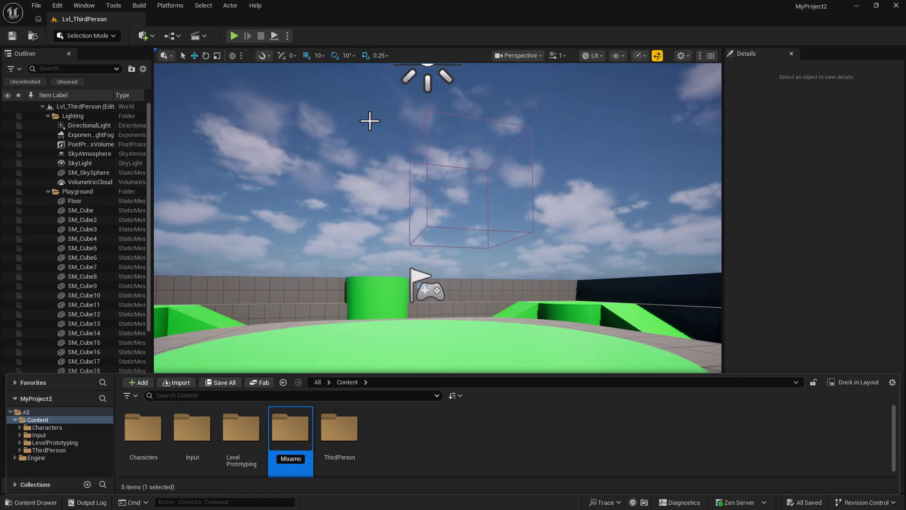
key(Return)
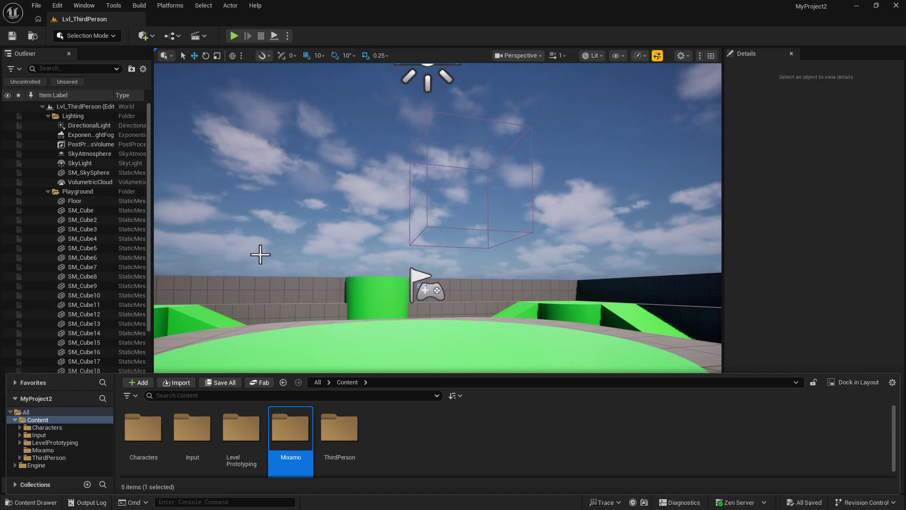
Import Maria J J Ong.fbx from the Desktop into the Mixamo folder with the default import settings
double_click(292, 422)
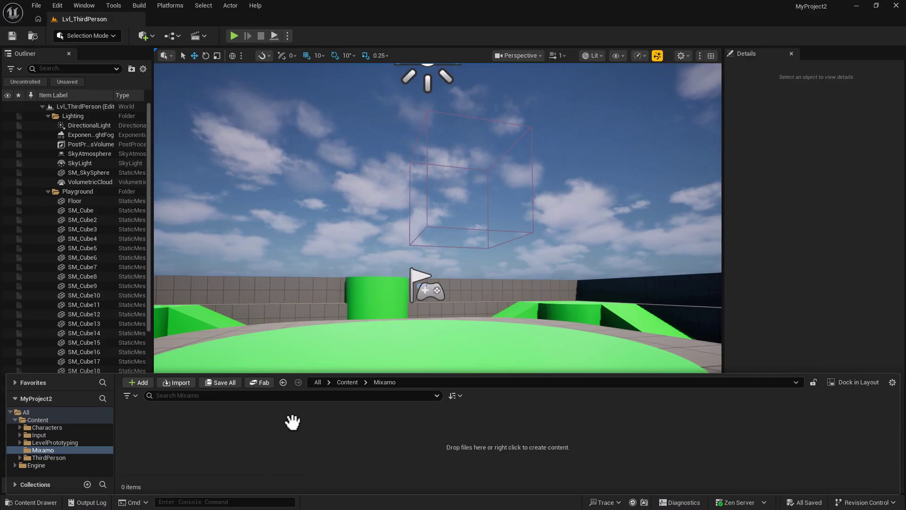
click(184, 381)
scroll(300, 197, up, 5)
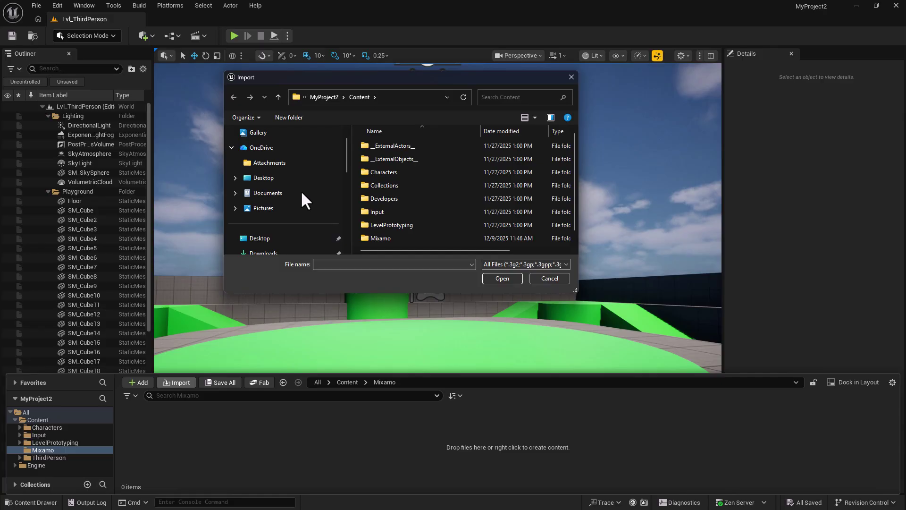
scroll(289, 180, down, 2)
click(270, 194)
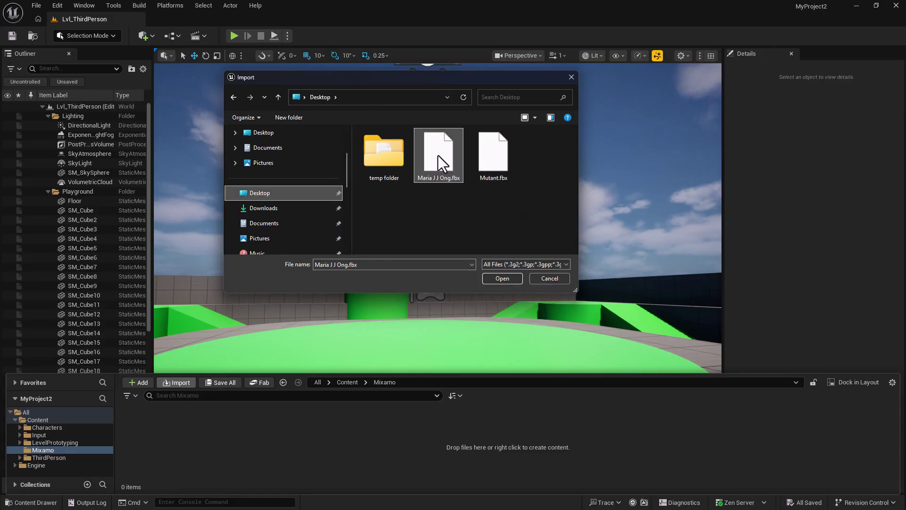
click(501, 278)
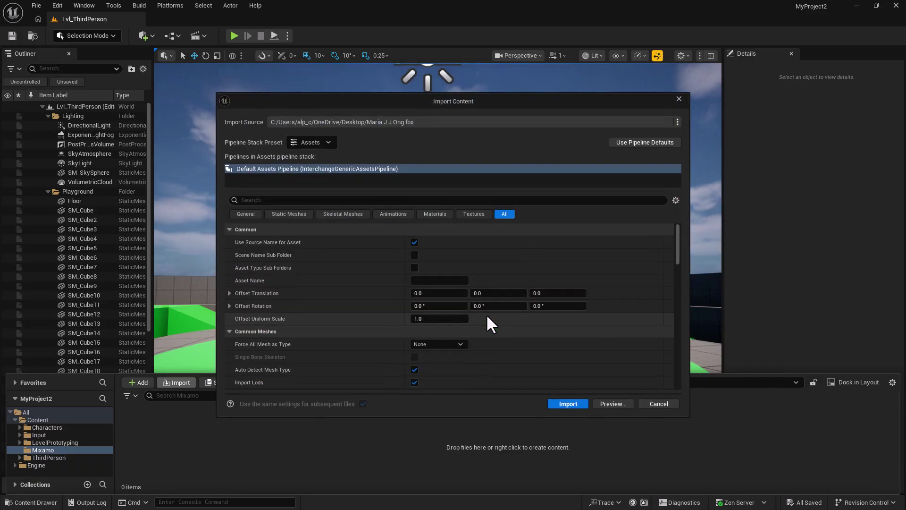
click(566, 404)
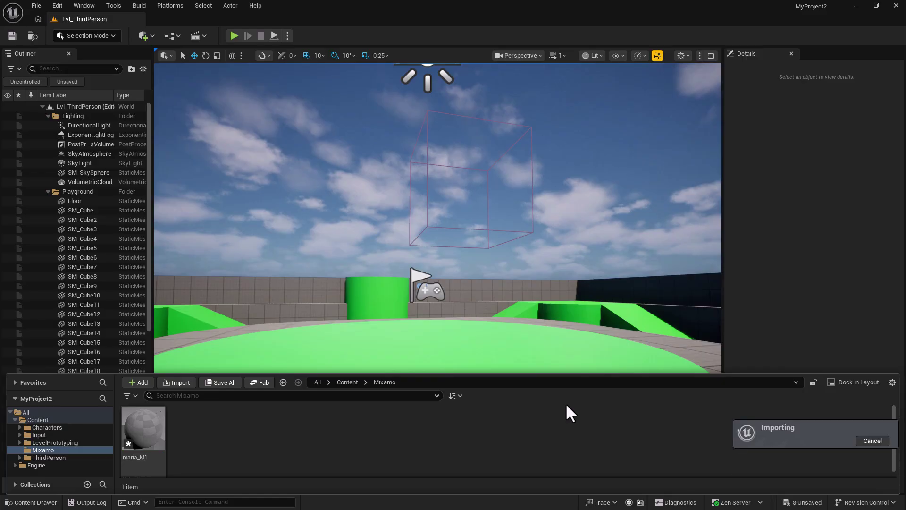
click(584, 435)
Create a new level from the Basic template
right_drag(530, 317, 530, 317)
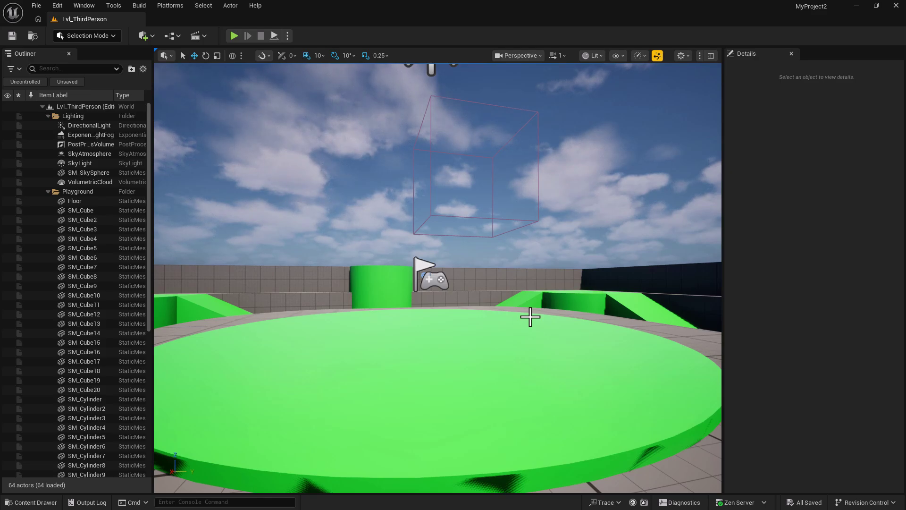
key(ctrl+n)
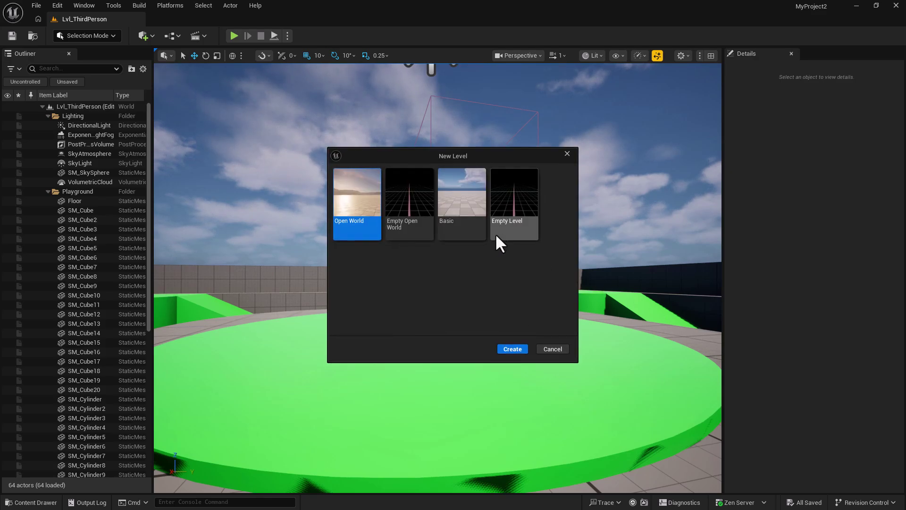
click(463, 202)
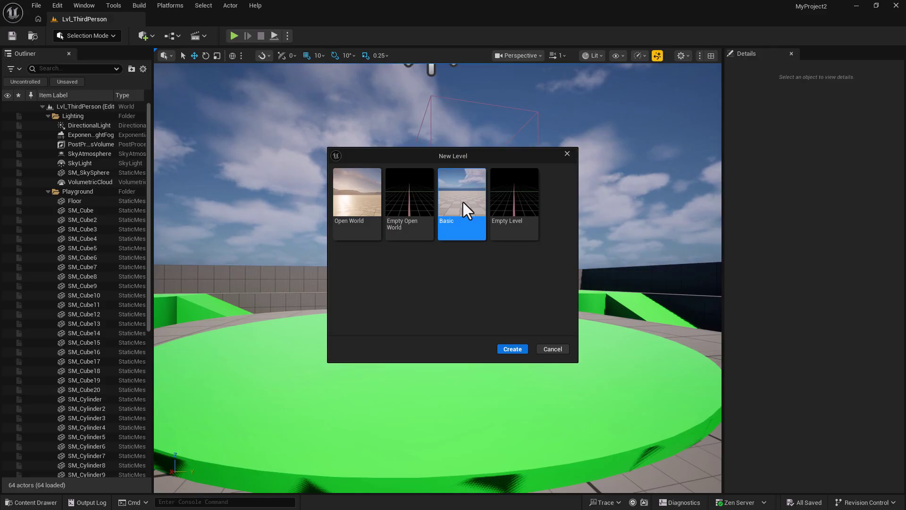
click(512, 349)
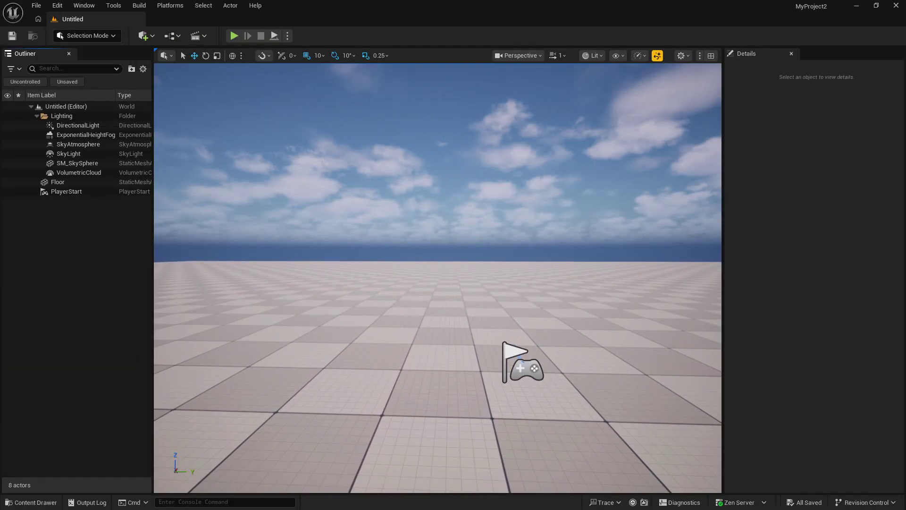
Move the PlayerStart along the X axis to about X 840
click(482, 314)
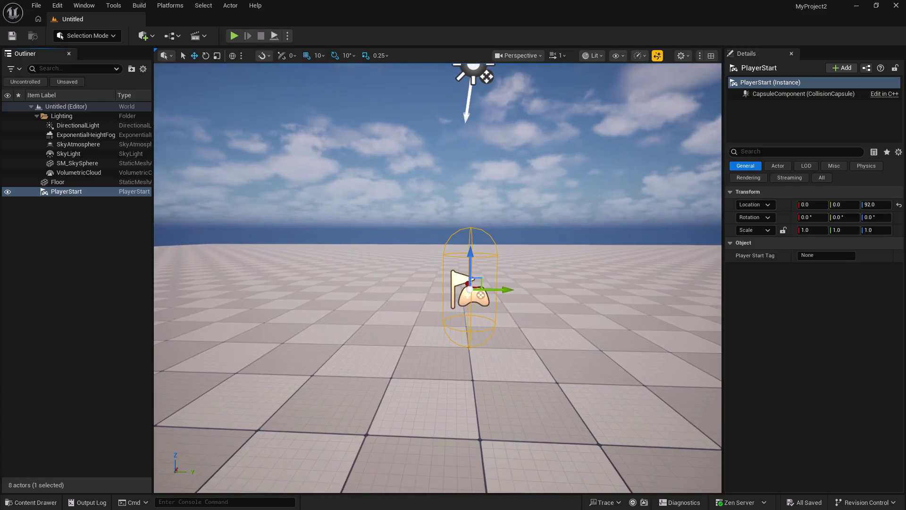
scroll(523, 345, down, 4)
alt+drag(529, 315, 528, 312)
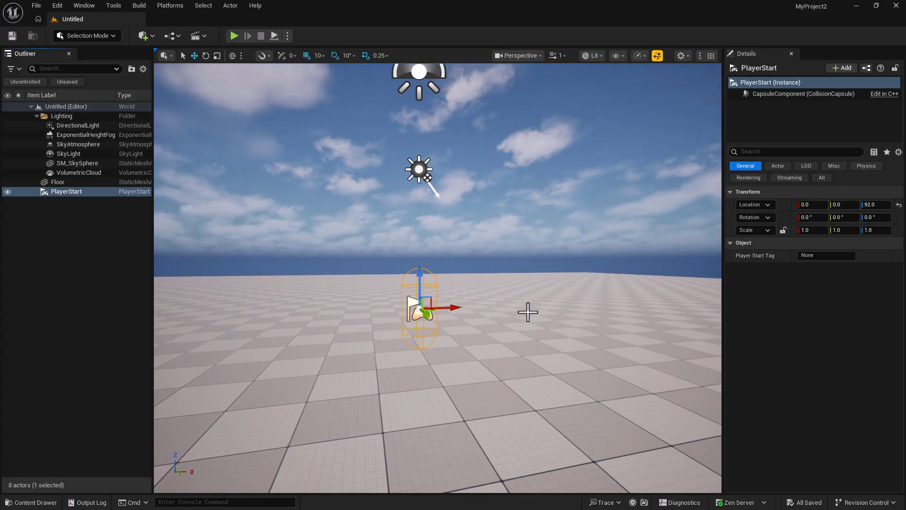
drag(459, 307, 722, 285)
alt+drag(546, 332, 505, 338)
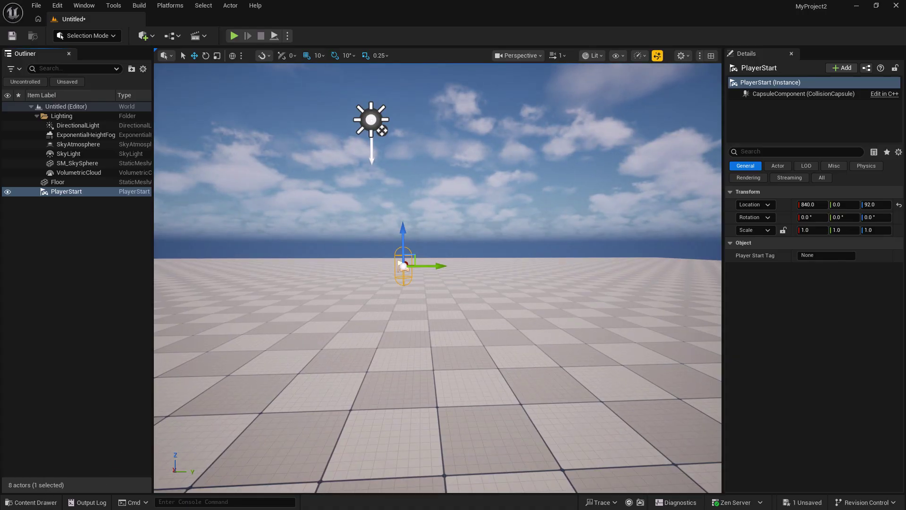
Place the SKM_Quinn_Simple mesh from Characters/Mannequins/Meshes in the level and reset its location to the origin
key(ctrl+space)
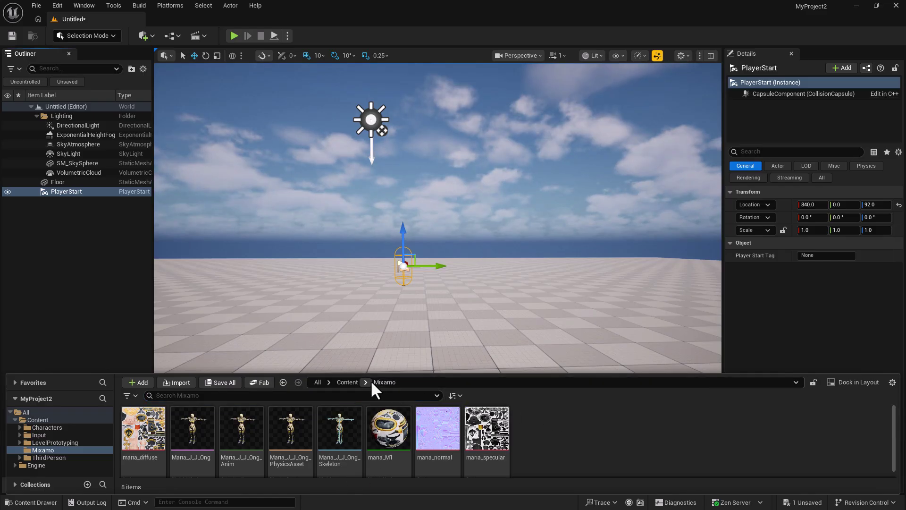
click(347, 382)
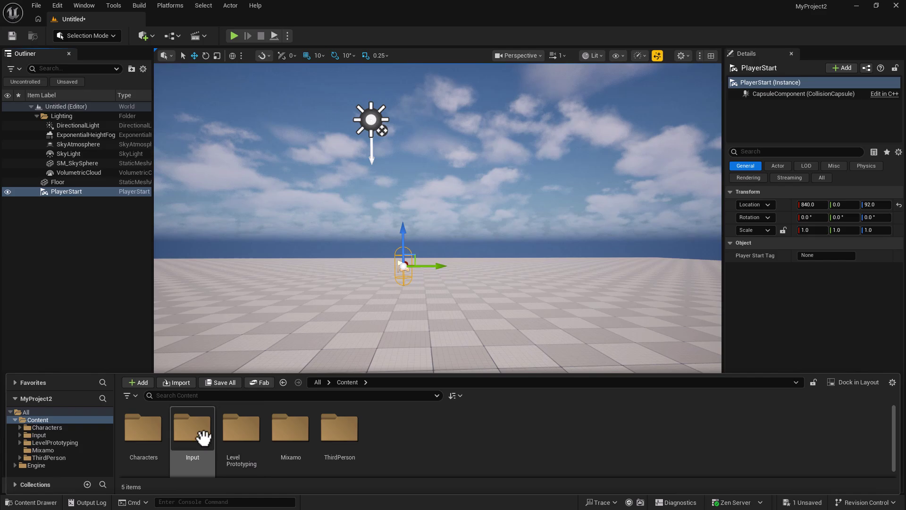
double_click(152, 425)
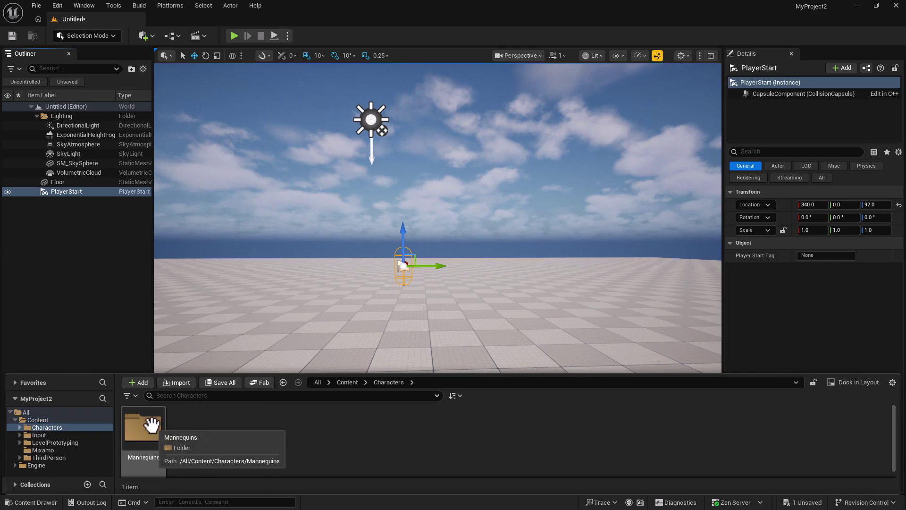
double_click(145, 427)
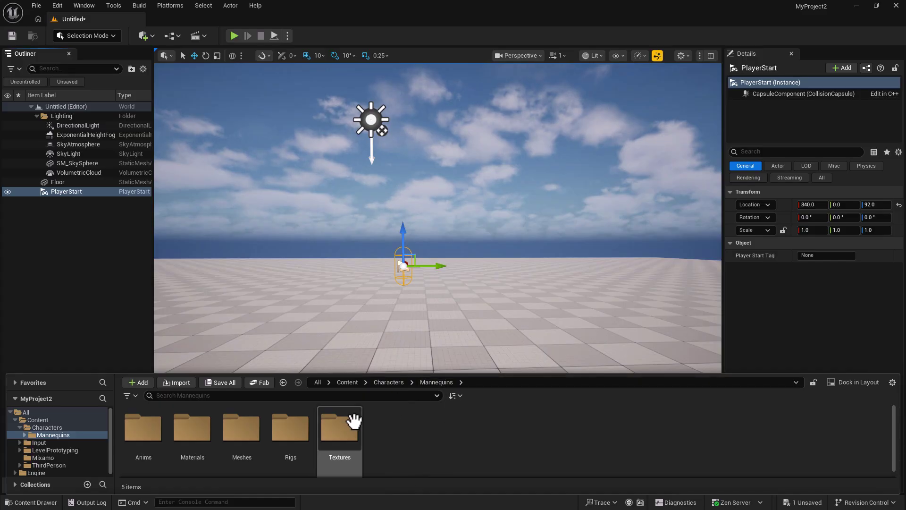
click(253, 428)
double_click(254, 429)
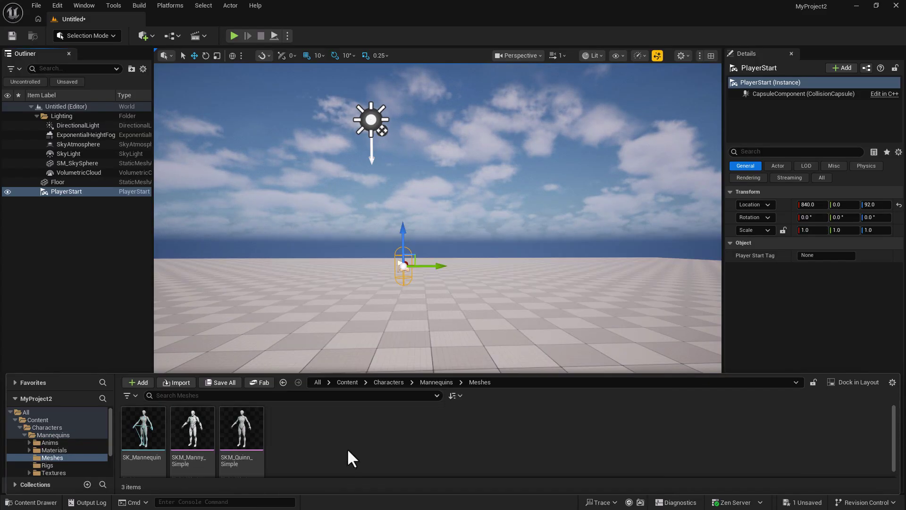
drag(243, 440, 377, 336)
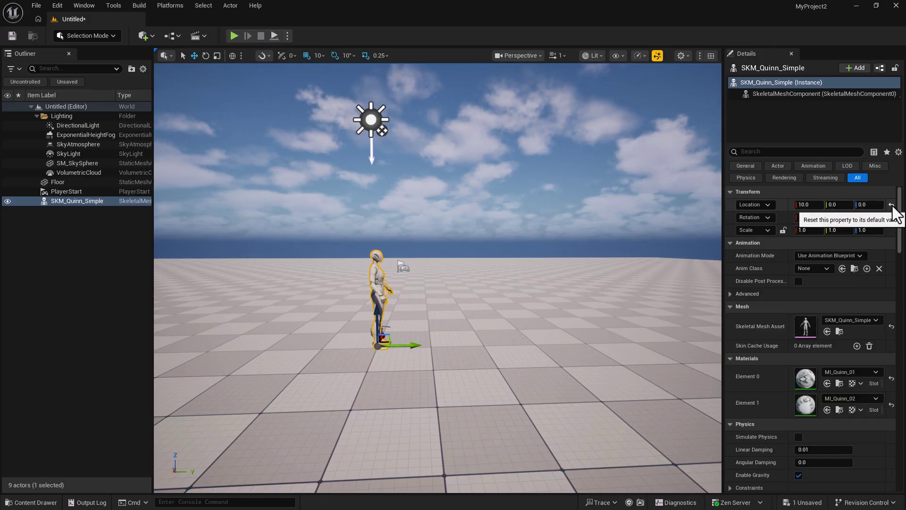
click(892, 205)
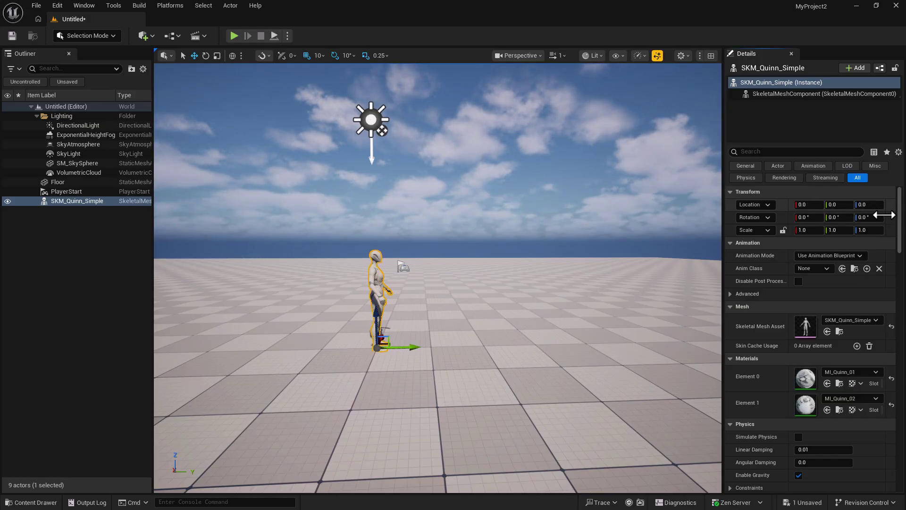
right_drag(568, 327, 548, 328)
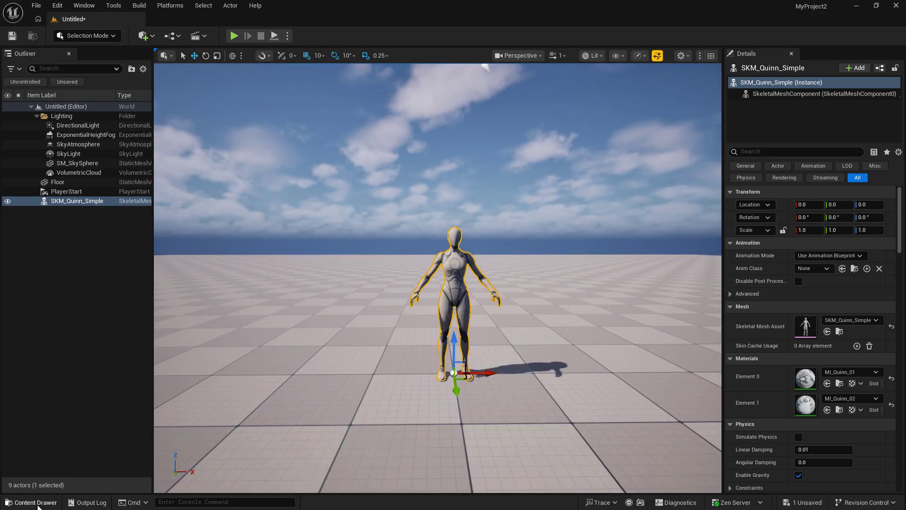
Create a Level Sequence asset in the Content folder, keeping its default name
click(37, 503)
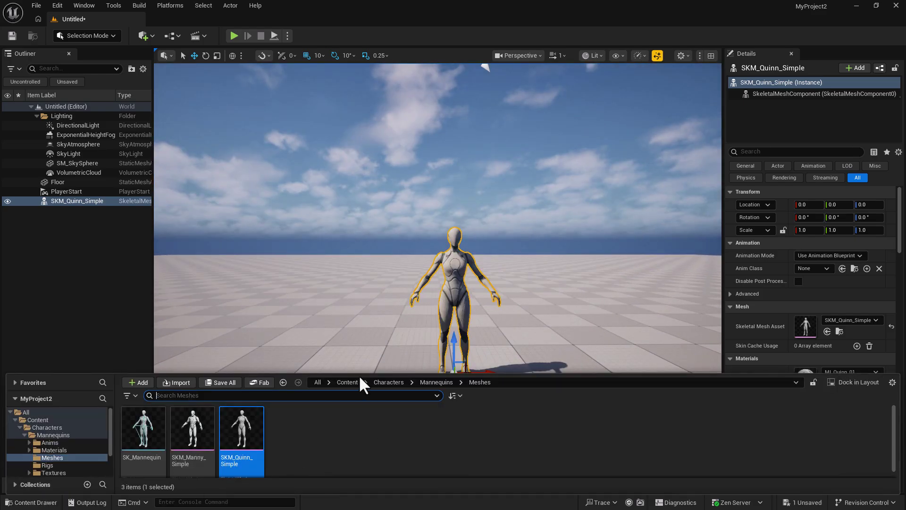
click(348, 383)
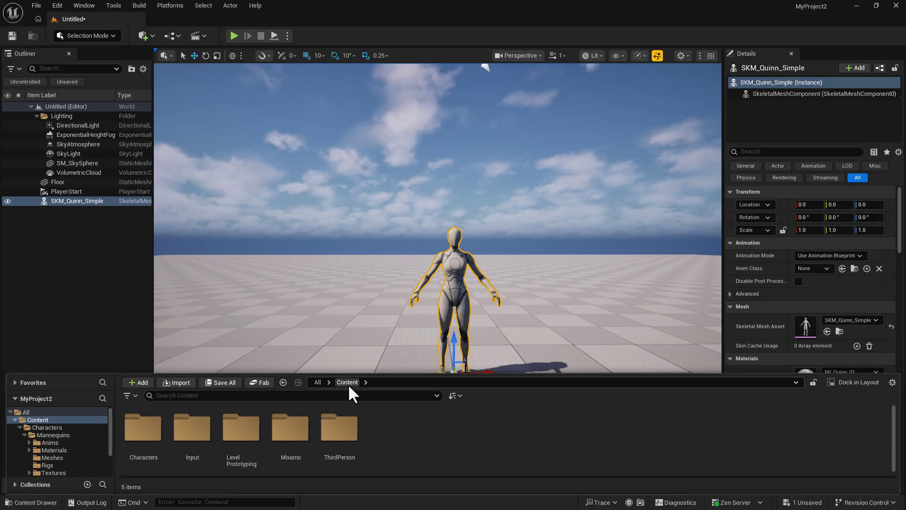
right_click(381, 438)
mouse_move(428, 306)
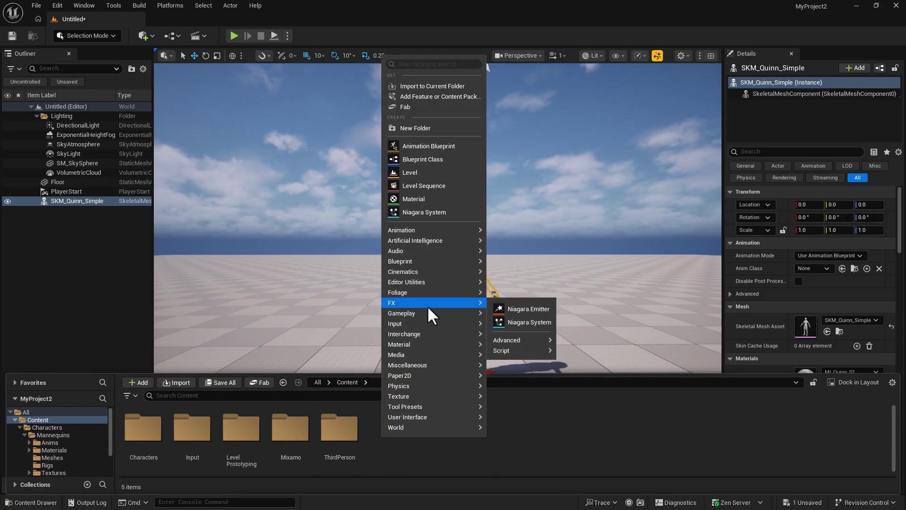
mouse_move(431, 271)
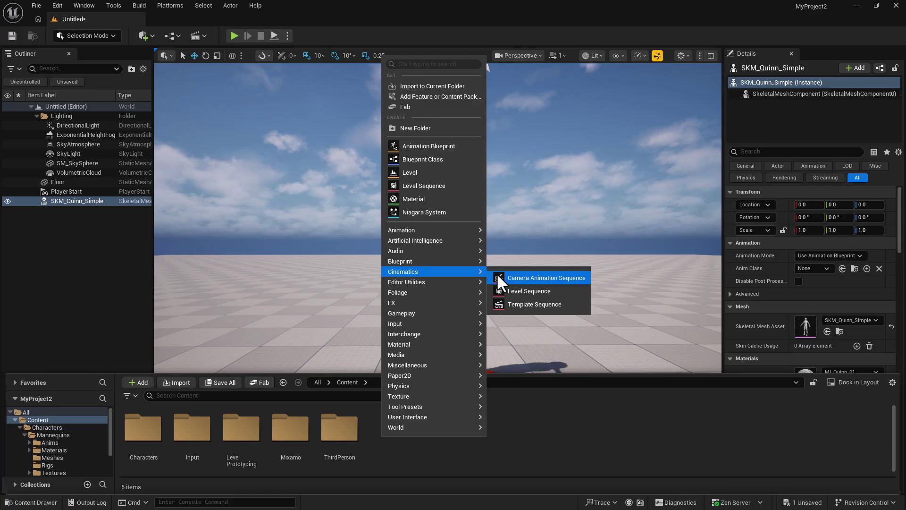
click(530, 290)
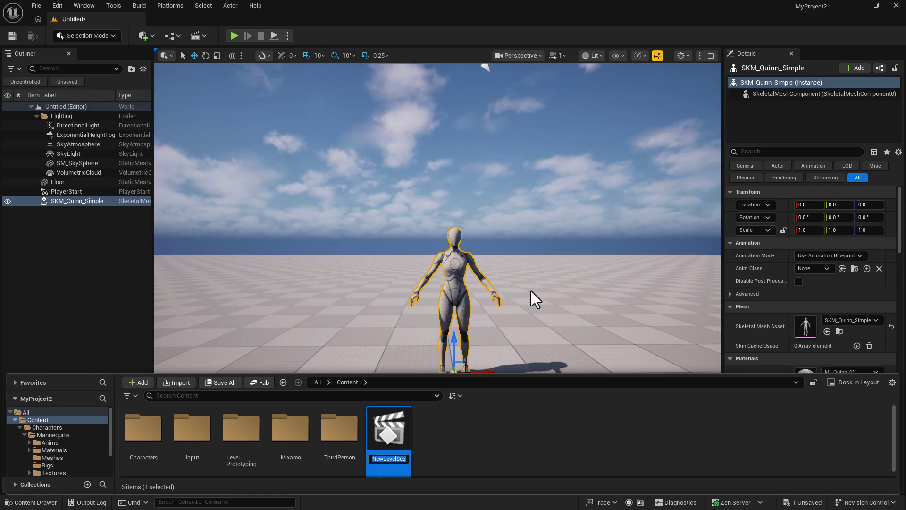
key(Return)
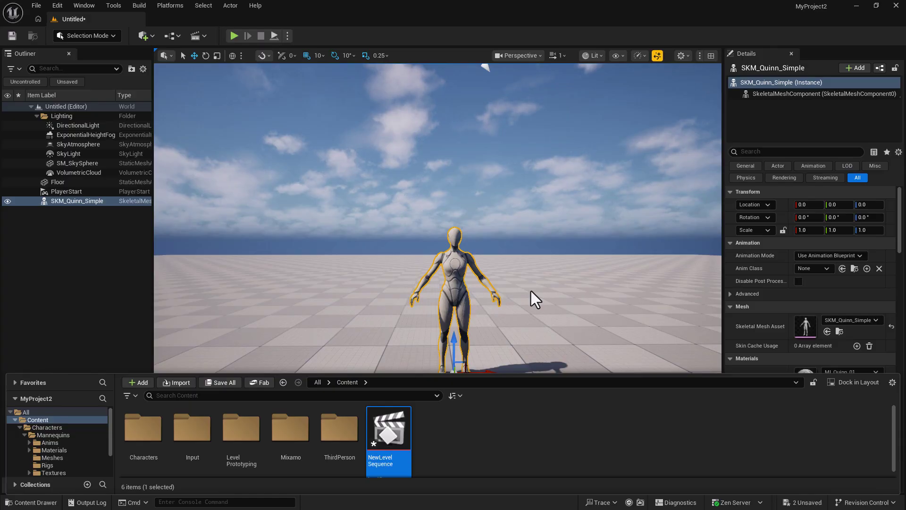
Save the level as ChangeRoom in the ThirdPerson folder
key(ctrl+s)
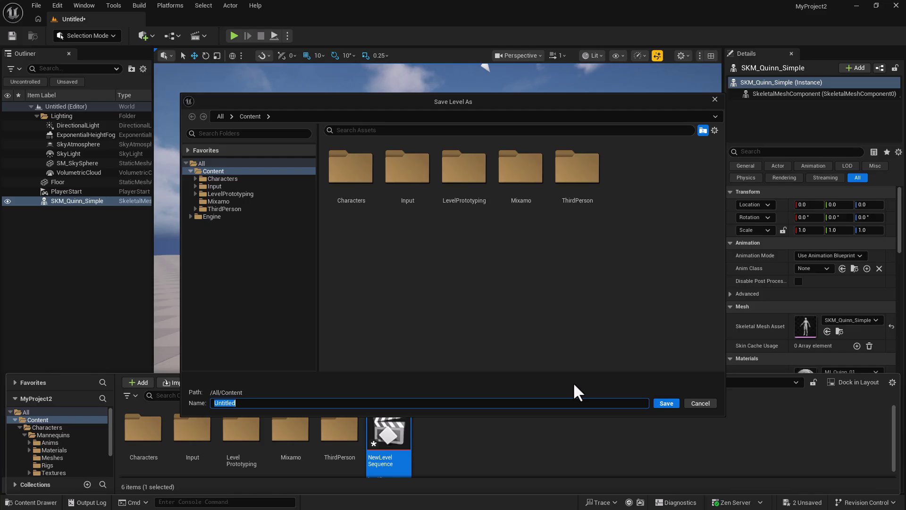
double_click(587, 166)
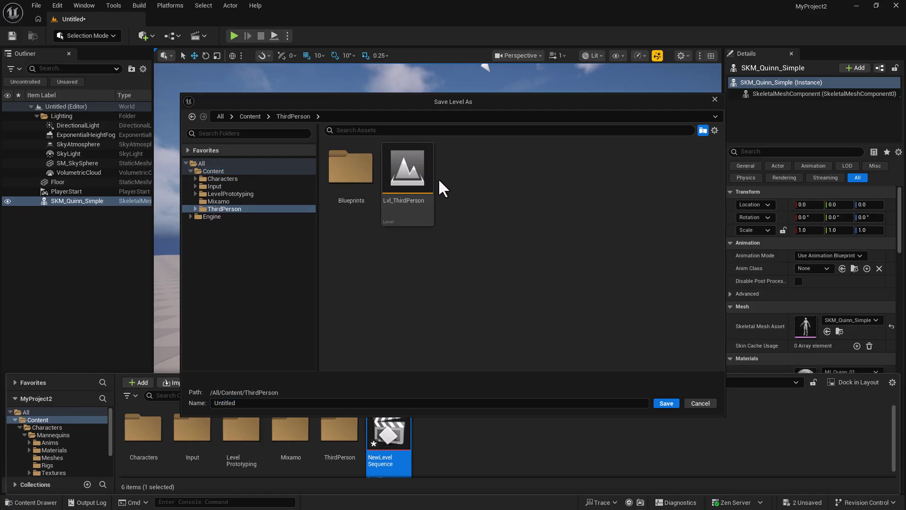
drag(263, 407, 200, 403)
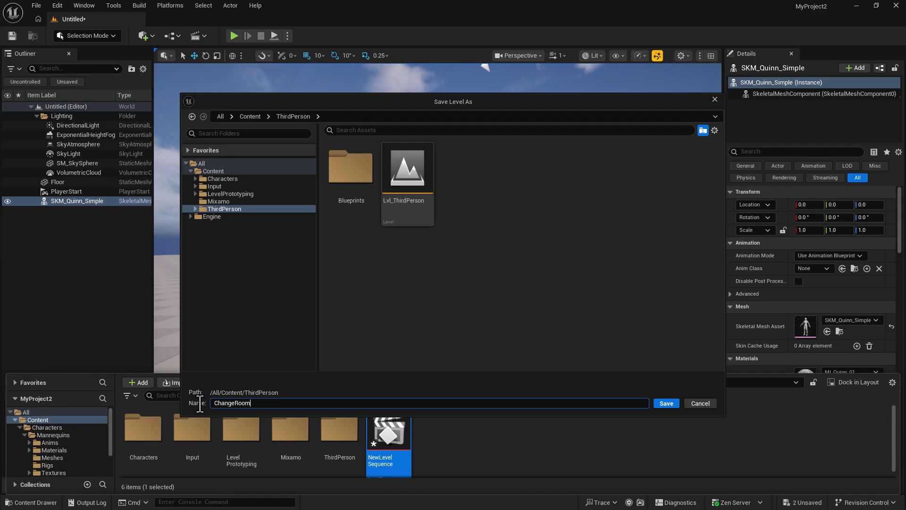
click(665, 403)
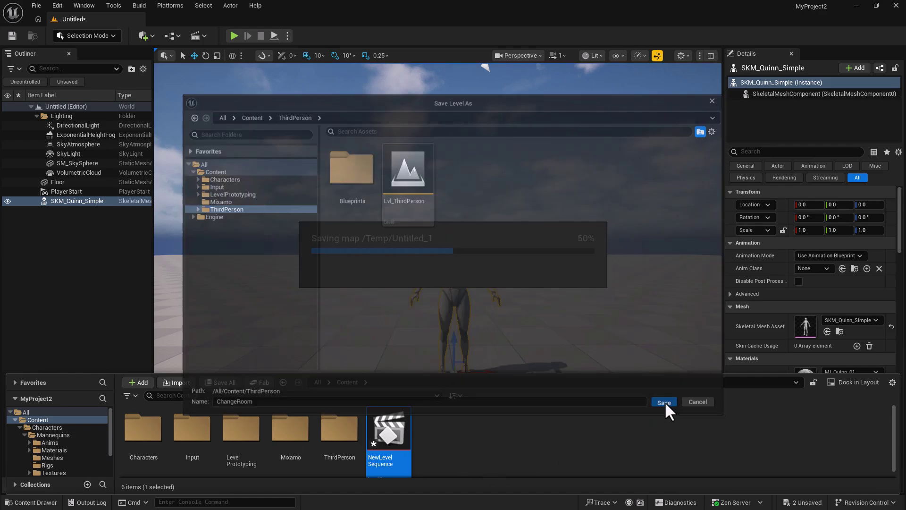
In NewLevelSequence, add an actor track for SKM_Quinn_Simple and remove its CR_Mannequin_Body control rig track
double_click(404, 435)
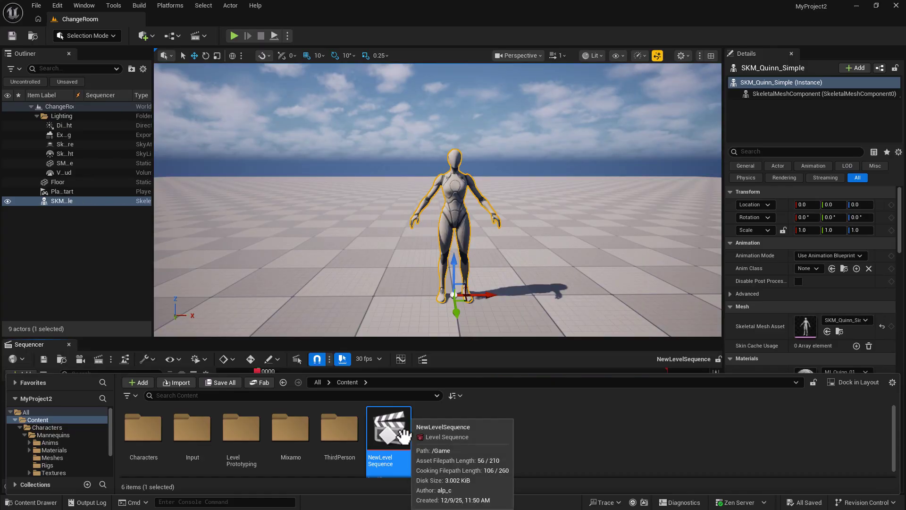
click(27, 504)
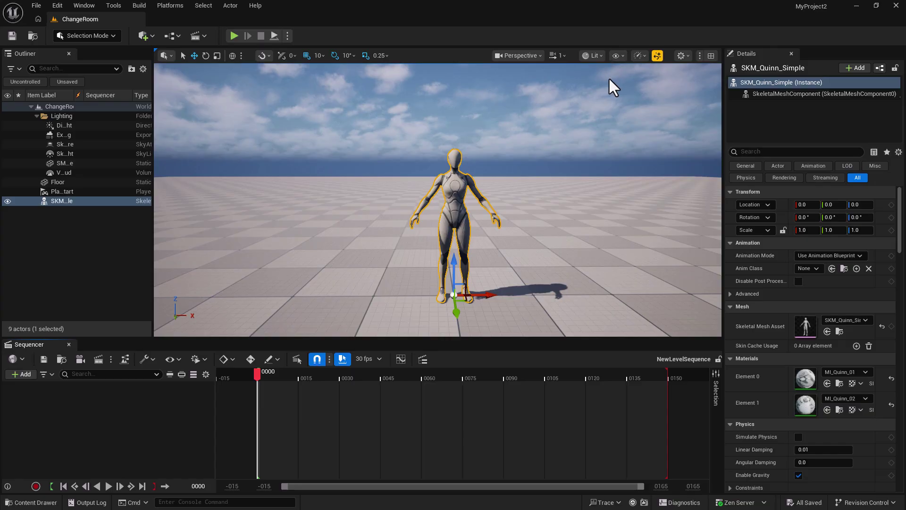
click(24, 374)
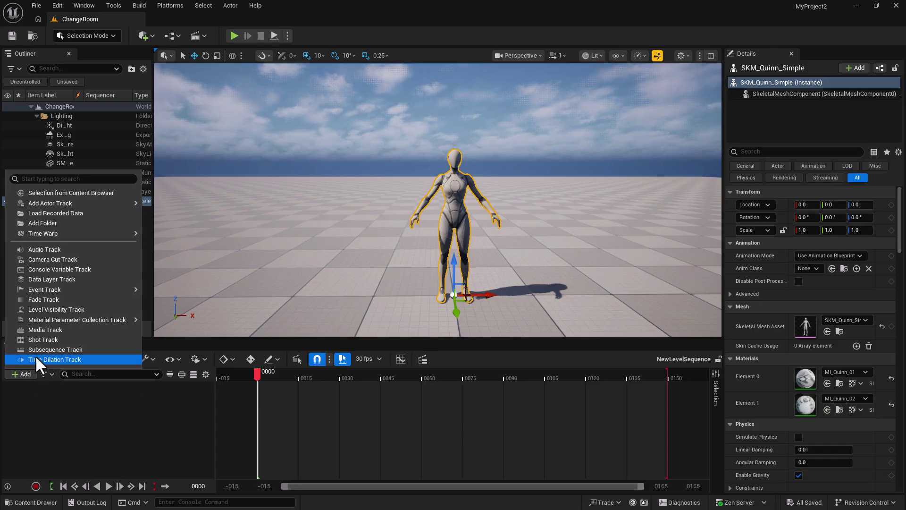
mouse_move(65, 320)
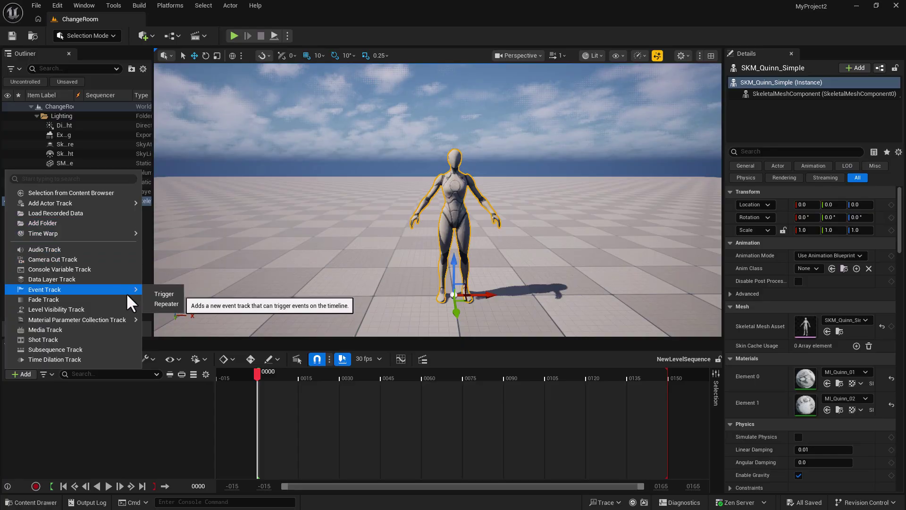
mouse_move(114, 200)
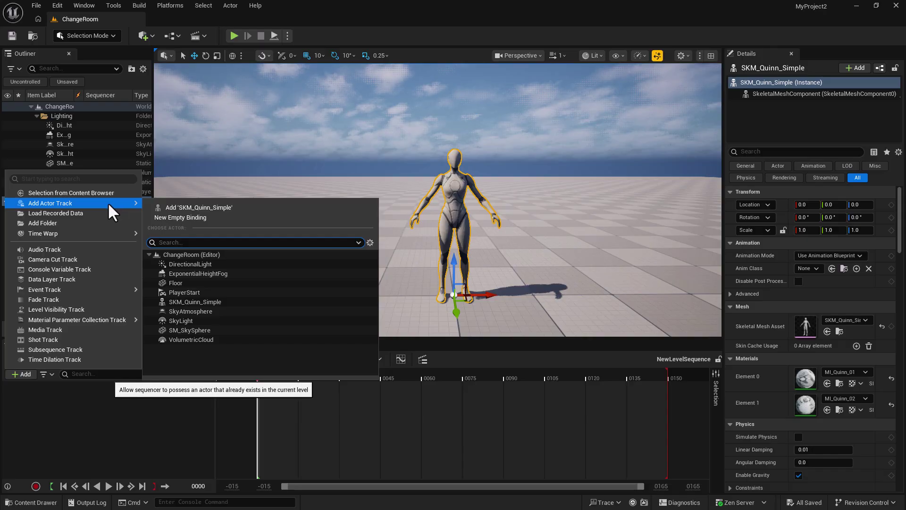
click(191, 207)
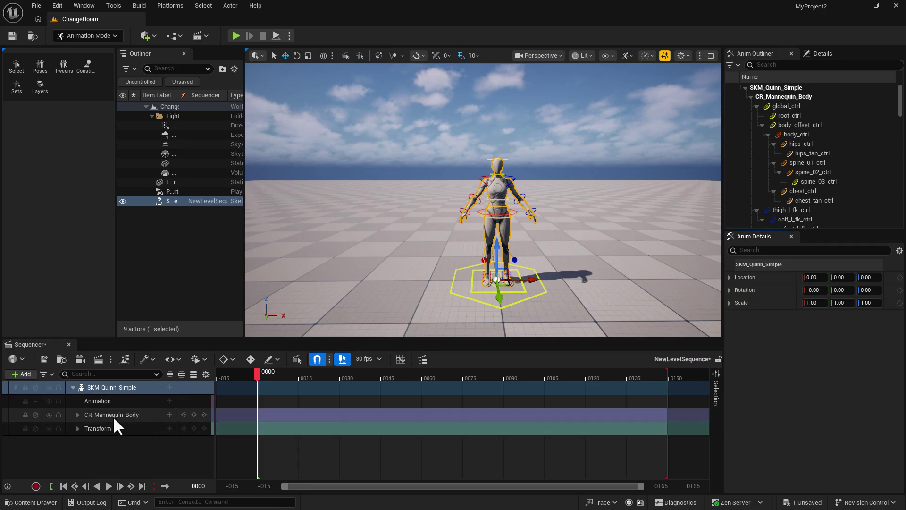
right_click(144, 415)
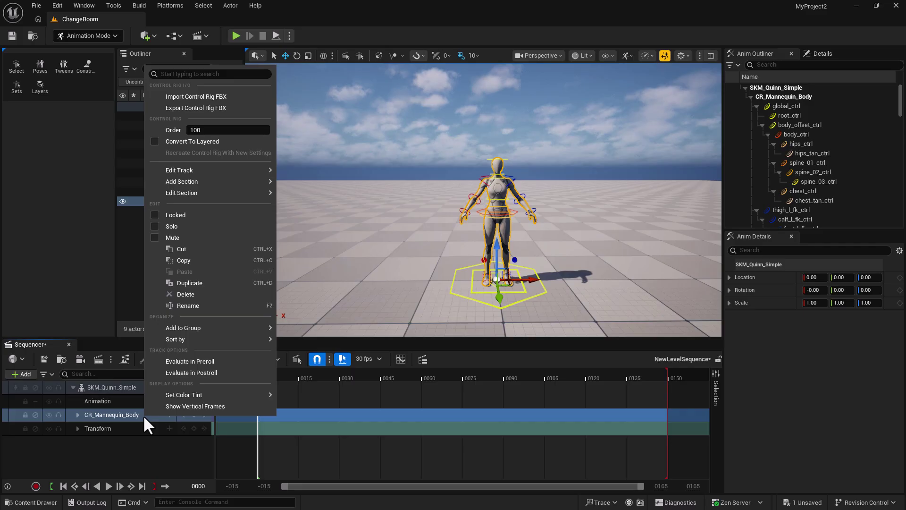
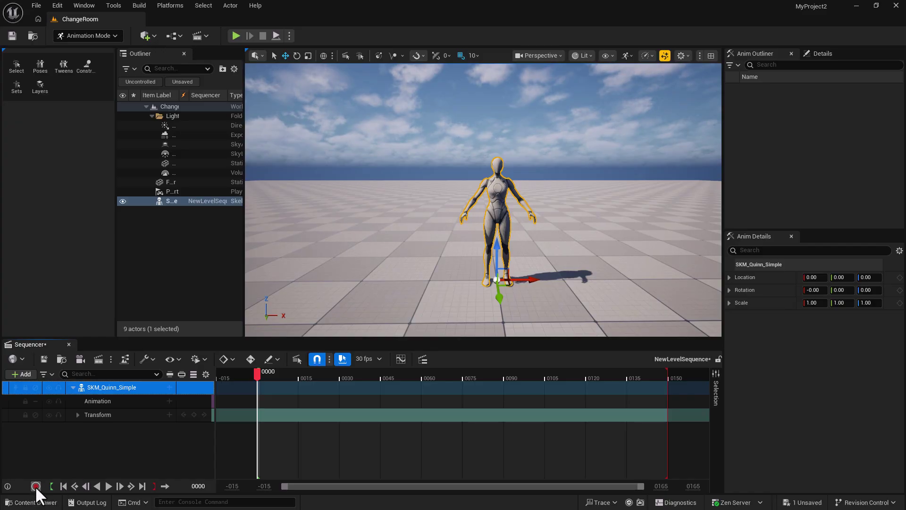
Record a take of SKM_Quinn_Simple up to about frame 93 and pull the sequence's playback end back to that frame
click(35, 485)
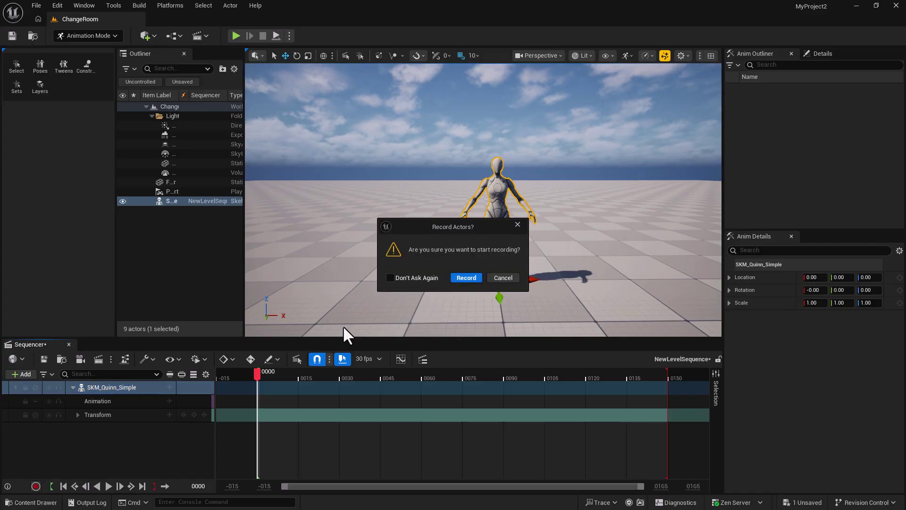
click(471, 276)
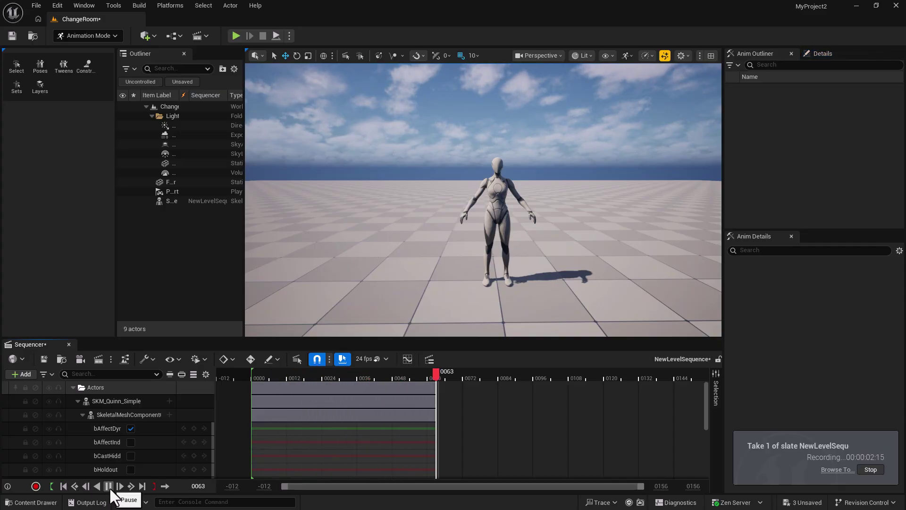
click(108, 487)
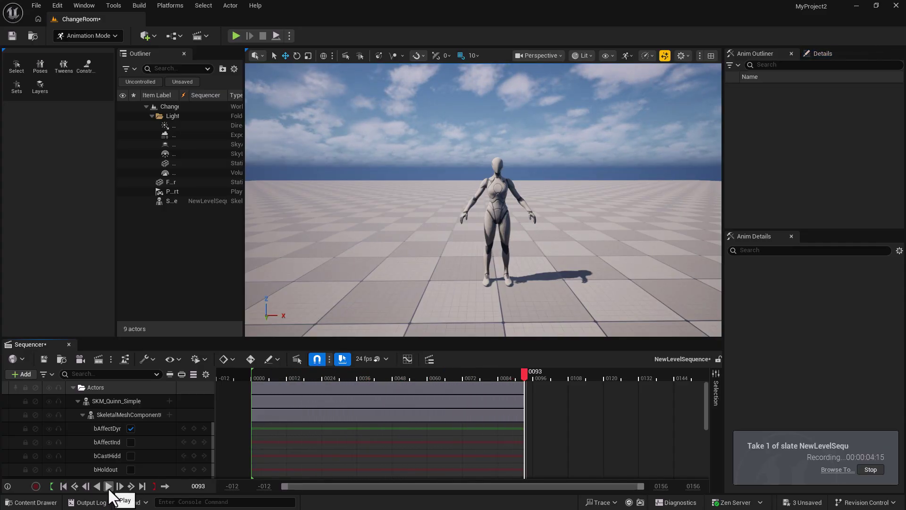
click(36, 487)
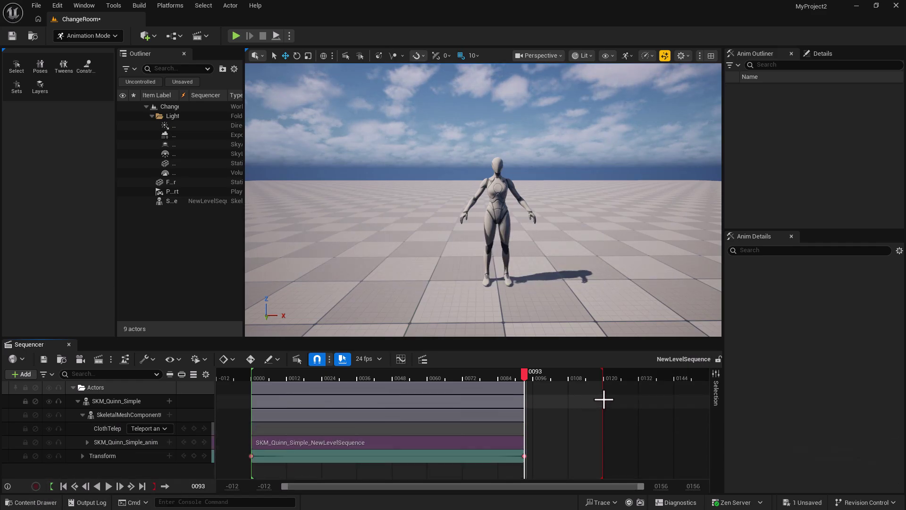
drag(604, 378, 524, 391)
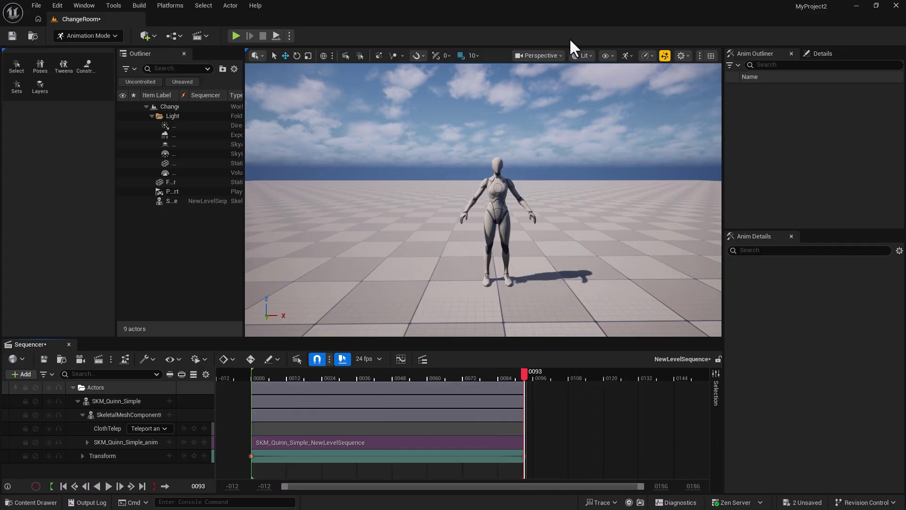
Bake the SKM_Quinn_Simple track to an animation sequence named APose_Manny in the Content folder
click(497, 167)
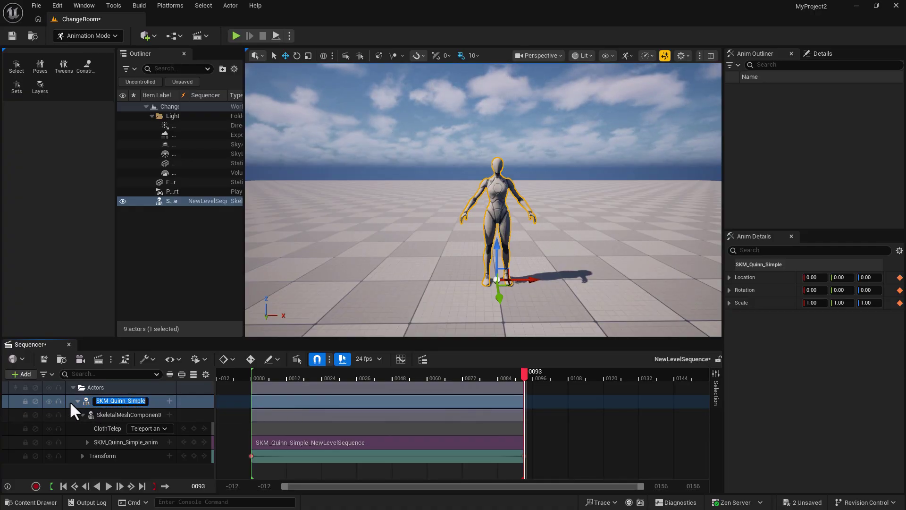
right_click(156, 401)
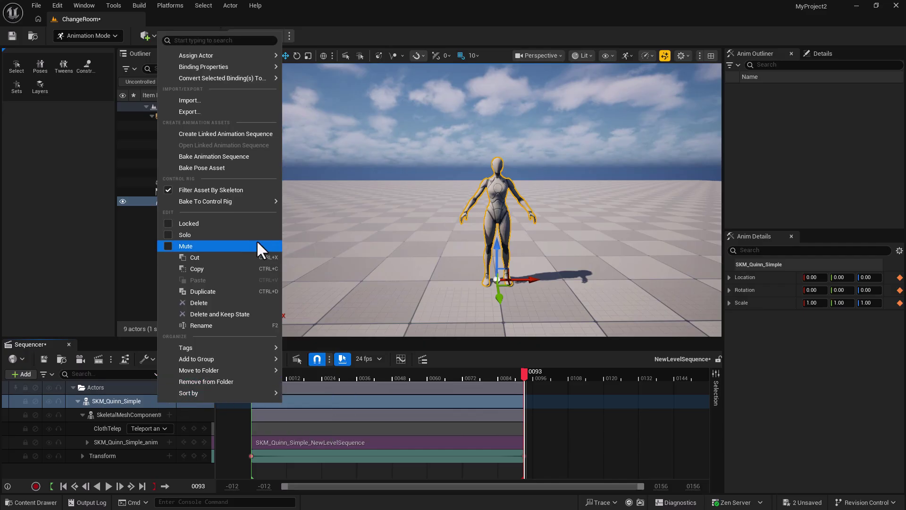
click(246, 156)
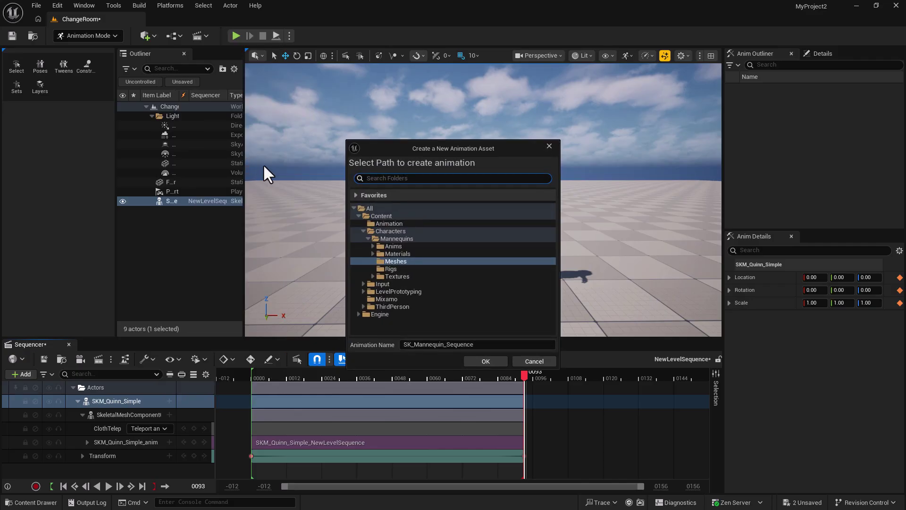
click(402, 215)
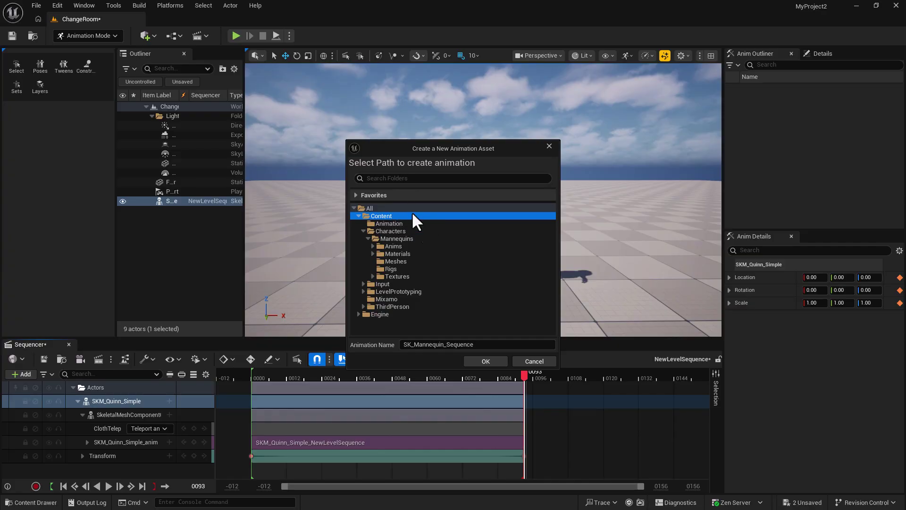
click(470, 345)
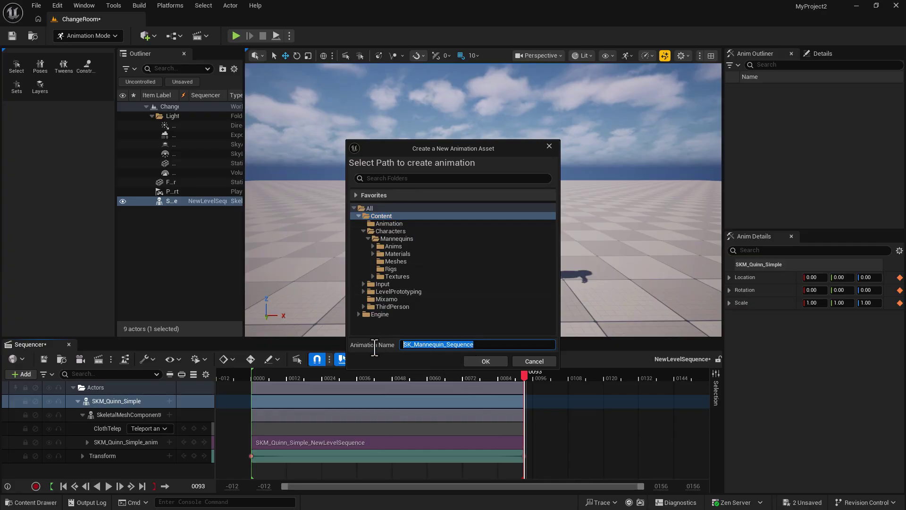
text(APose_Manny)
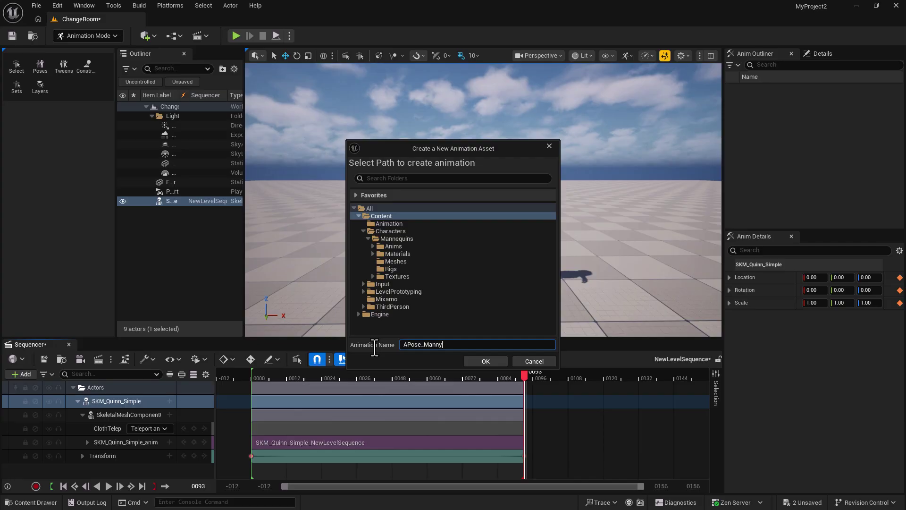
click(493, 365)
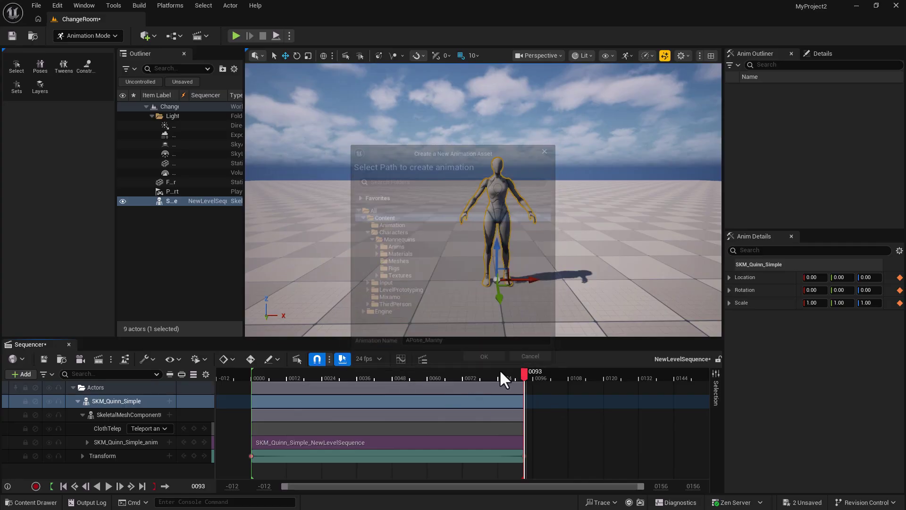
click(515, 359)
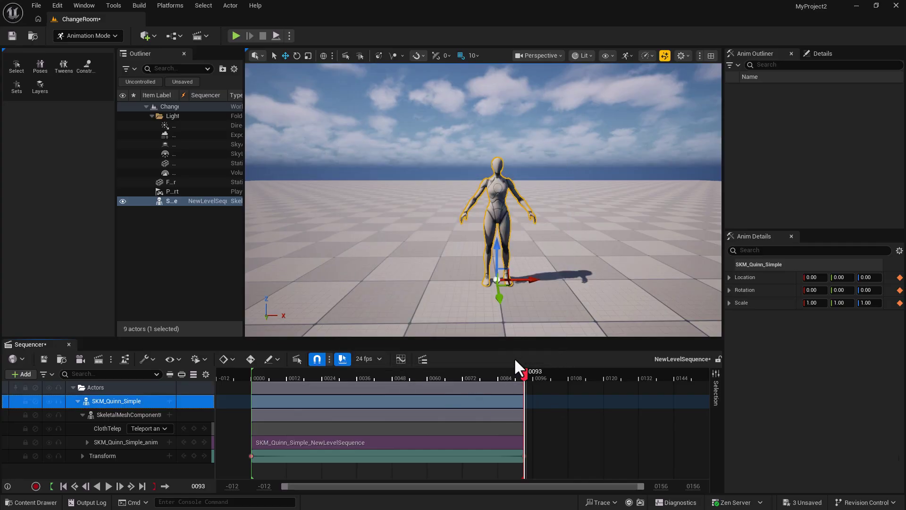
Close the level sequence and save all unsaved assets from the Content folder
click(69, 343)
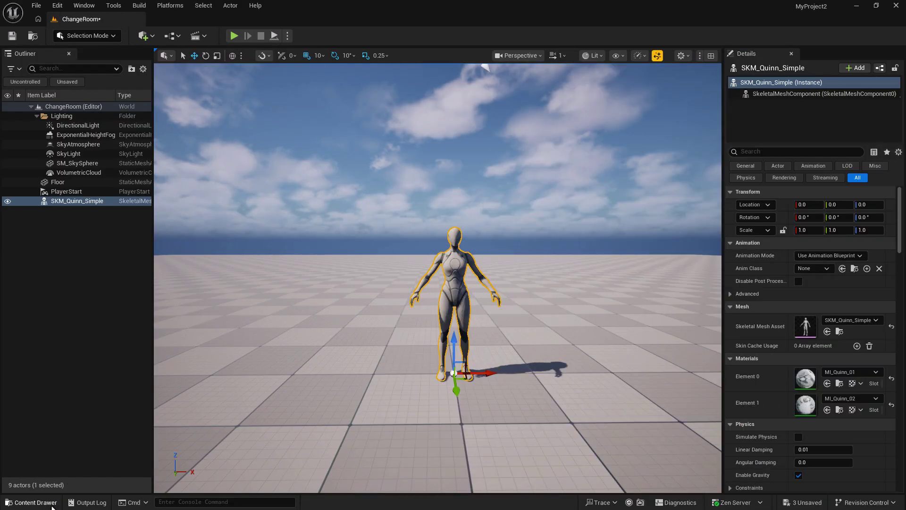
click(408, 502)
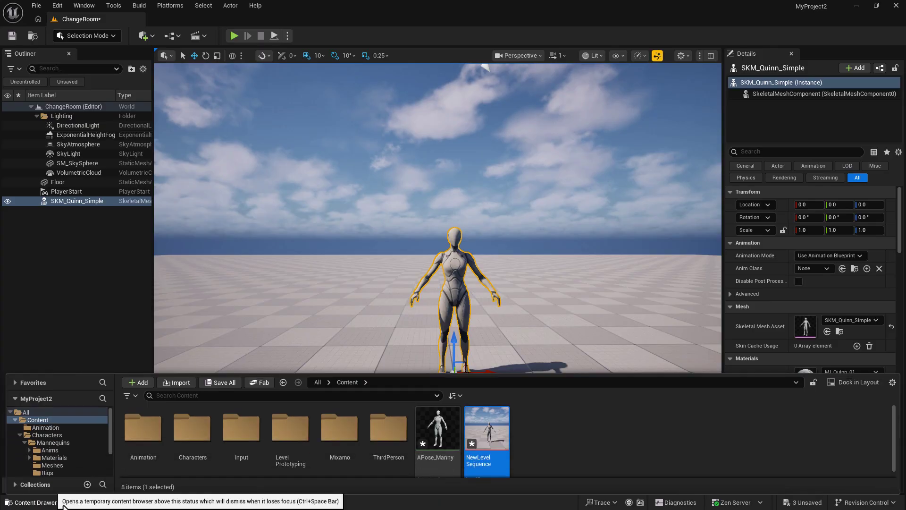
key(ctrl+s)
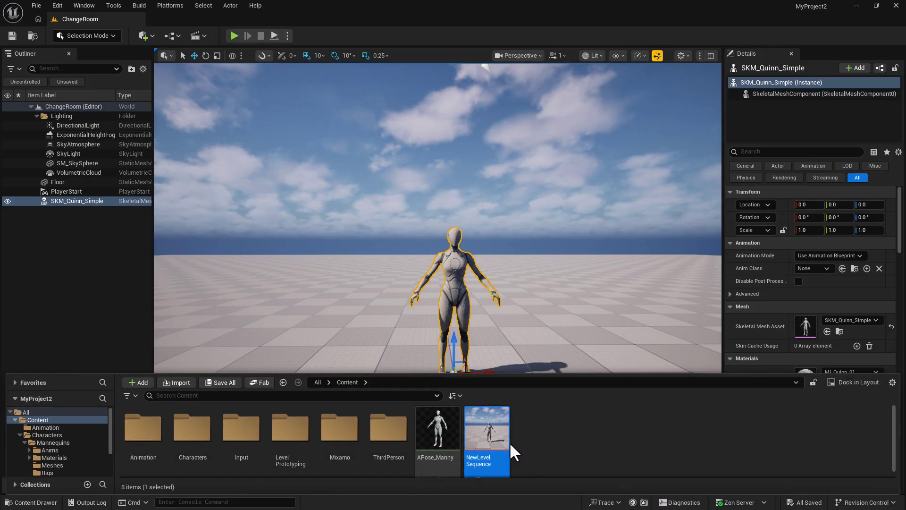
Start retargeting the APose_Manny animation from SKM_Quinn_Simple, with Maria_J_J_Ong as the target skeletal mesh
mouse_move(435, 451)
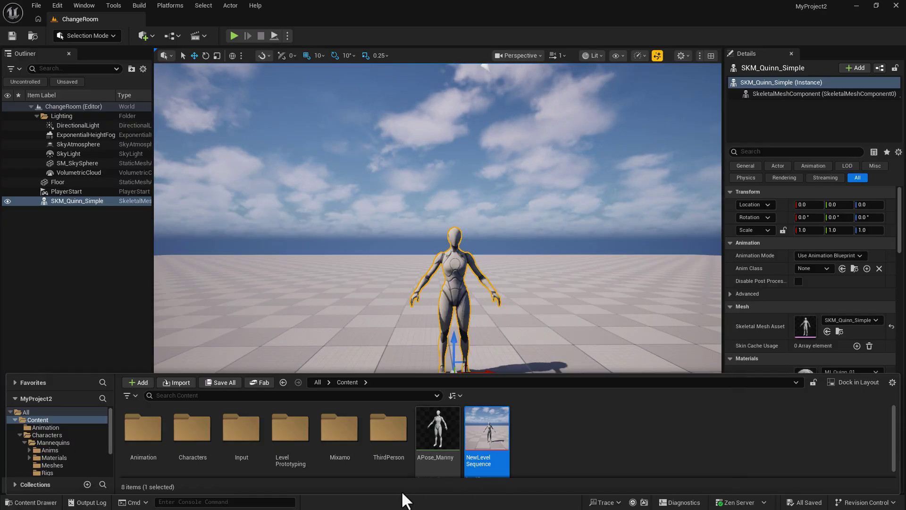
drag(519, 373, 518, 350)
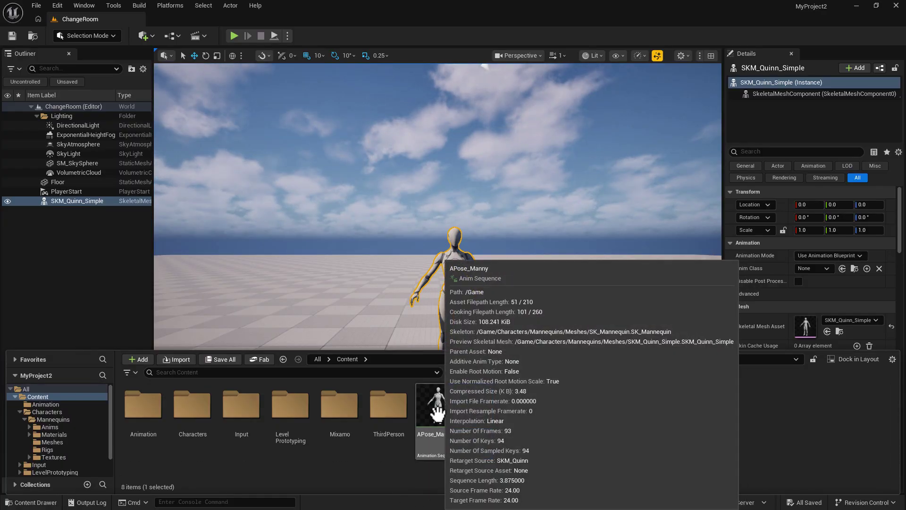
right_click(437, 411)
click(555, 406)
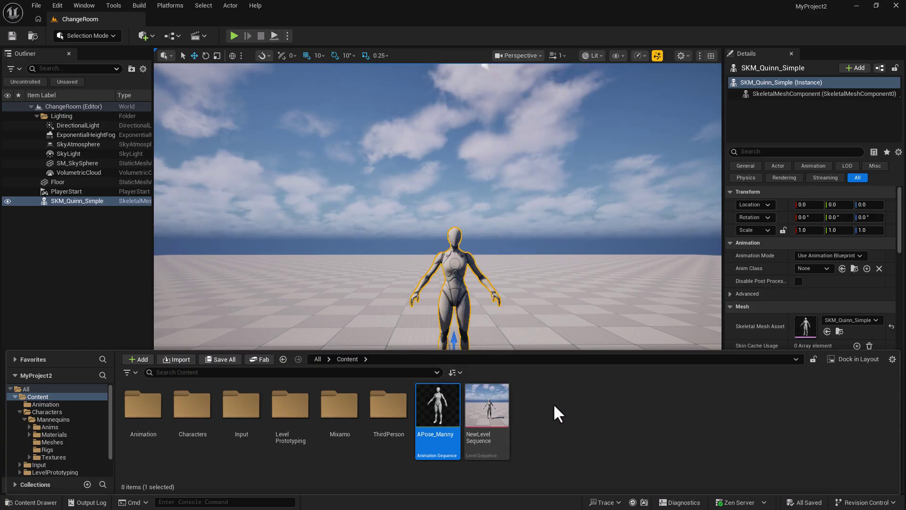
right_click(436, 407)
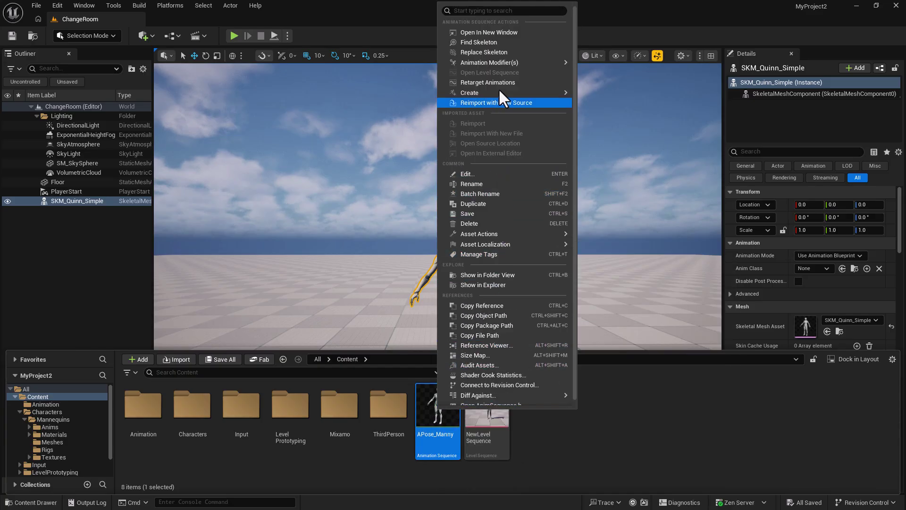
click(500, 81)
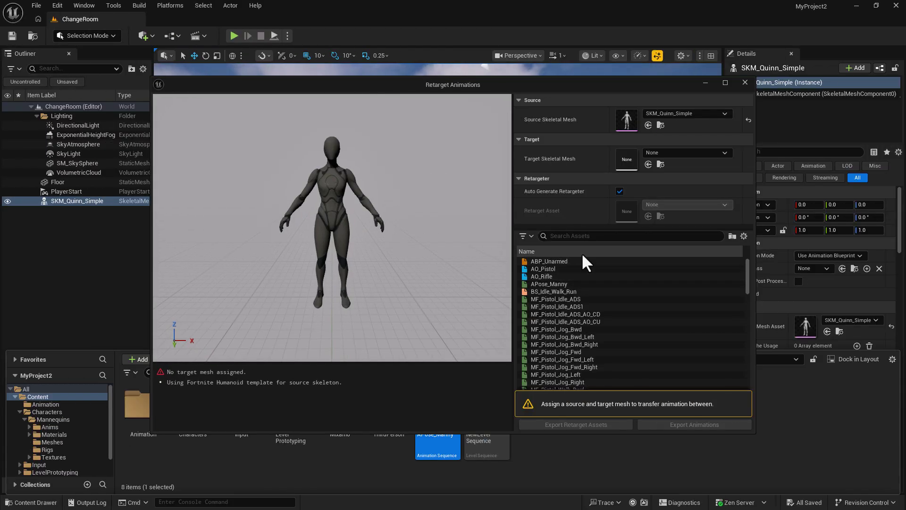
click(561, 283)
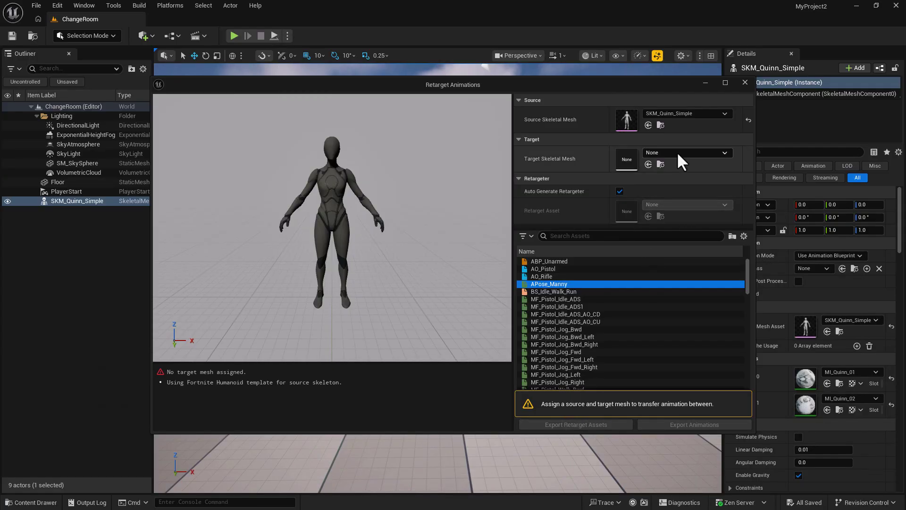
click(675, 154)
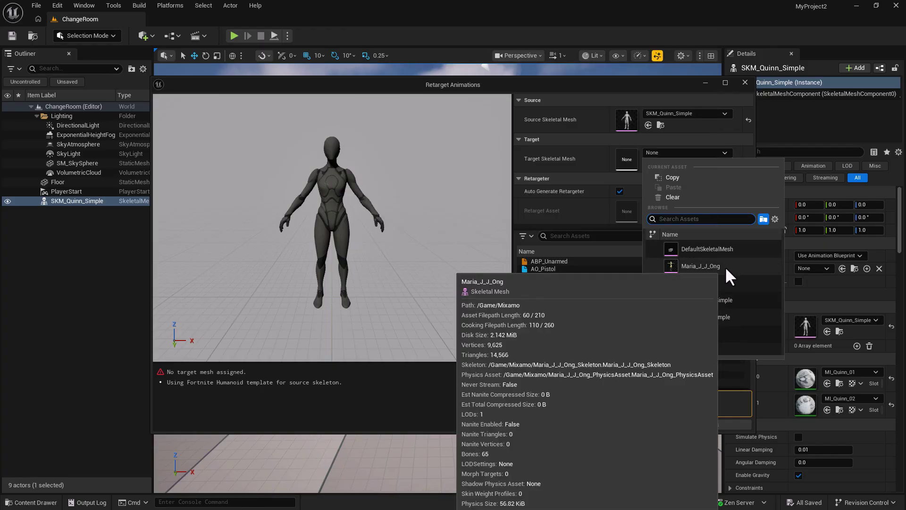
click(725, 266)
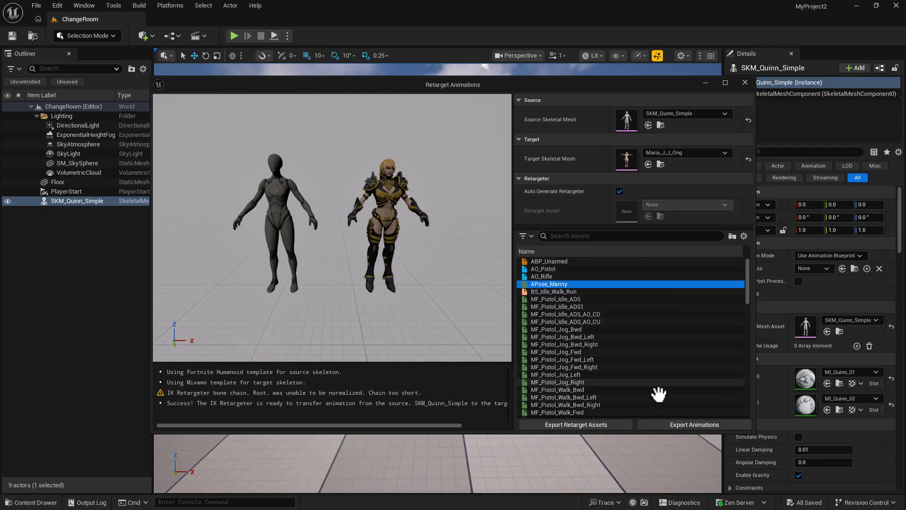
Export the retargeted animation to the Content folder with the prefix Mixy_, keeping the default batch export options
click(692, 423)
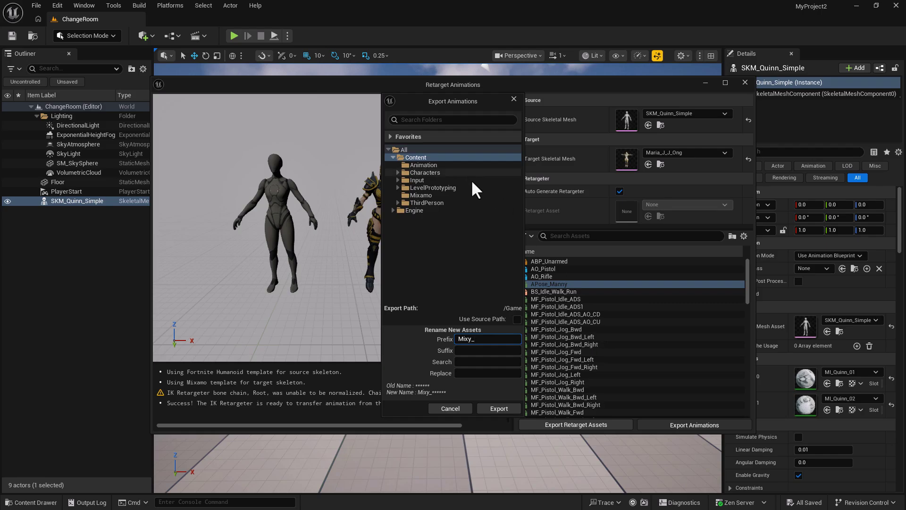
click(495, 407)
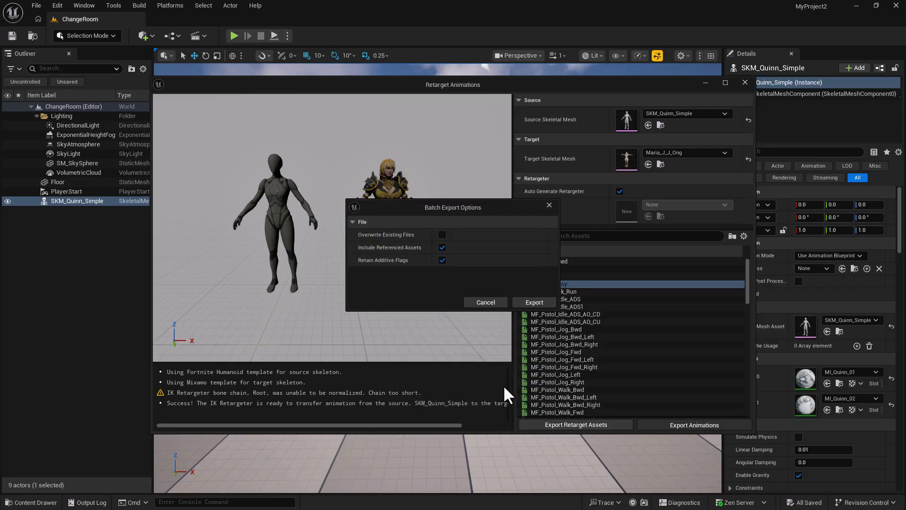
click(548, 301)
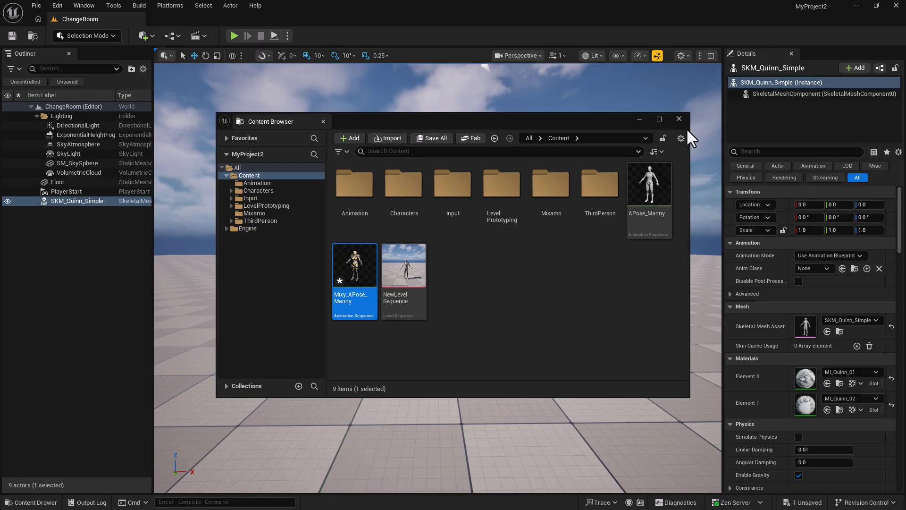
Close the floating Content Browser window and save all unsaved assets
click(679, 119)
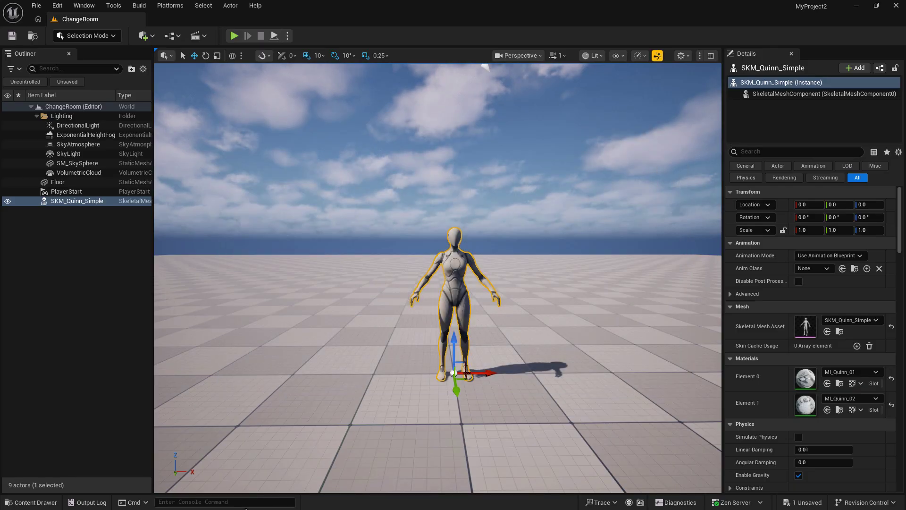
click(37, 503)
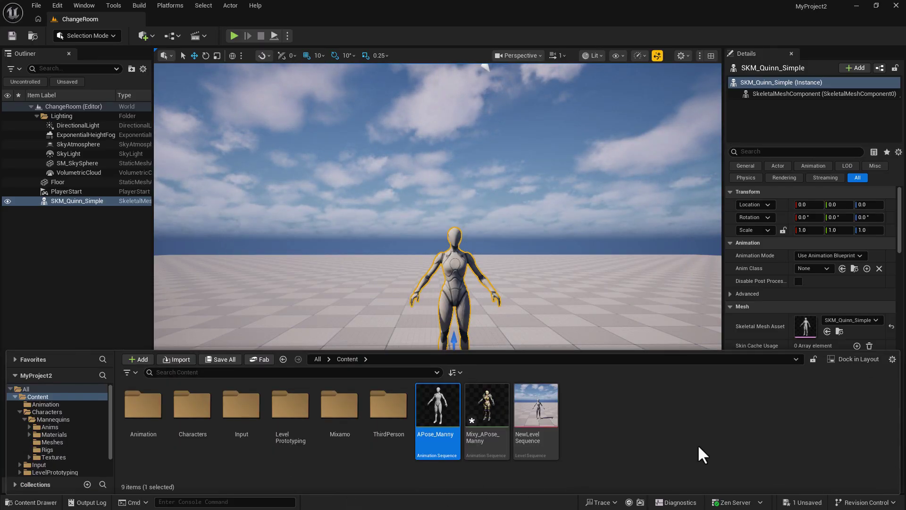
key(ctrl+shift+s)
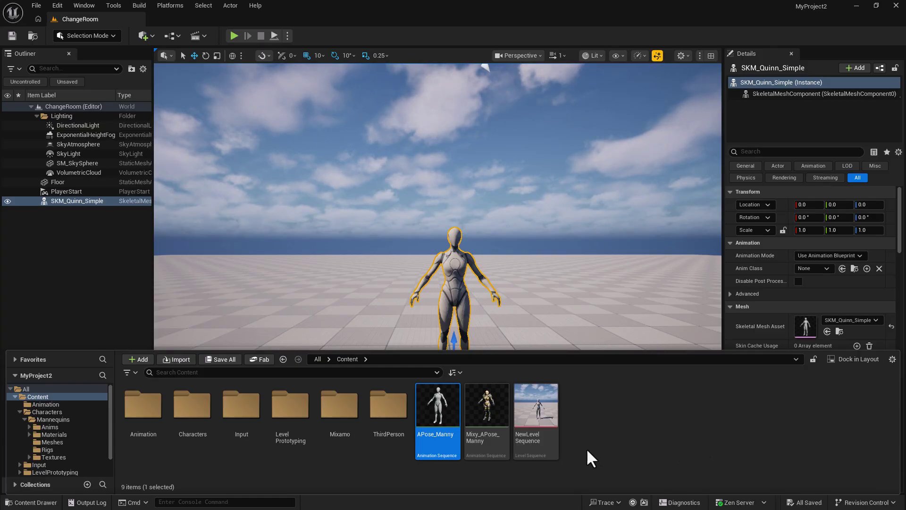
Place the Mixy_APose_Manny animation in the level beside the mannequin, at about X 140
drag(491, 417, 567, 376)
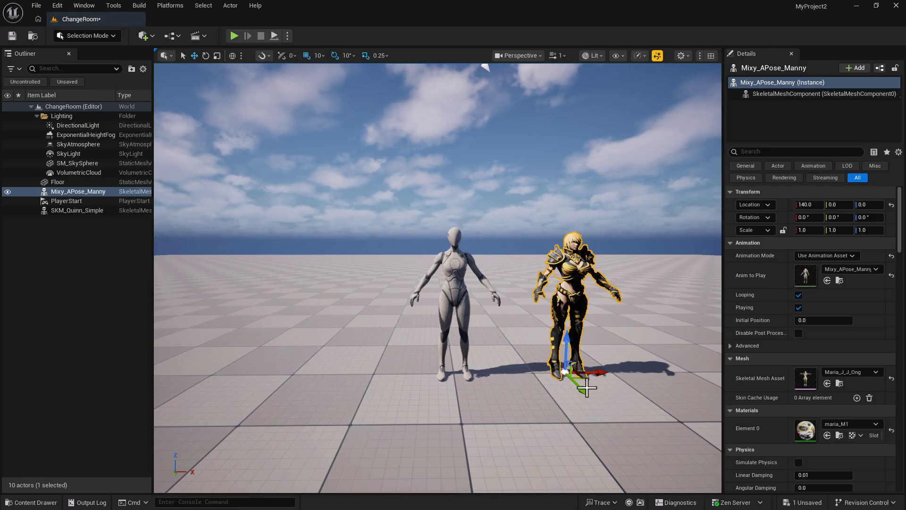
key(Down)
key(Right)
key(Up)
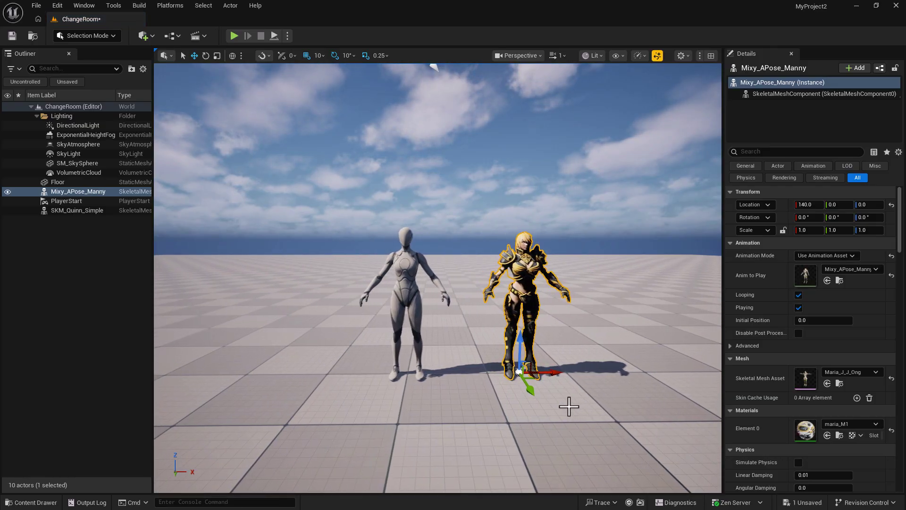
Reset the Mixy_APose_Manny actor's location to the origin and compare its pose with the mannequin's
click(892, 205)
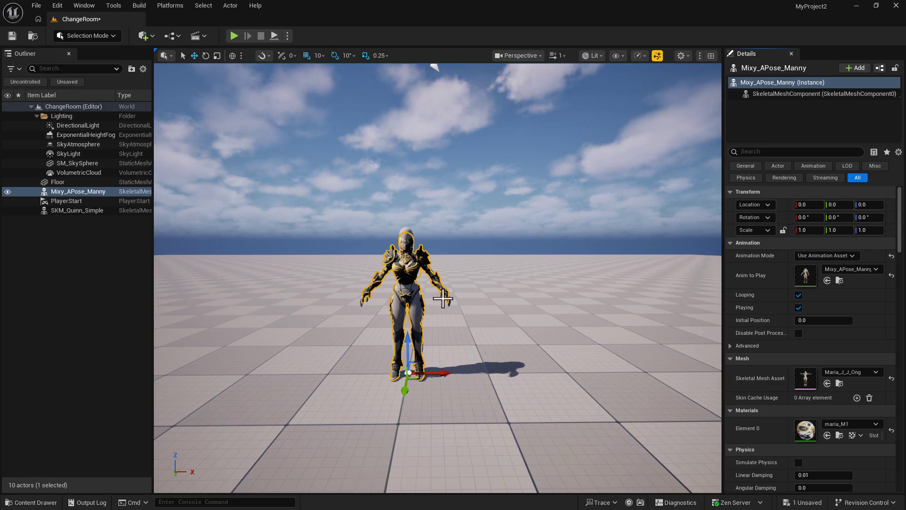
key(Up)
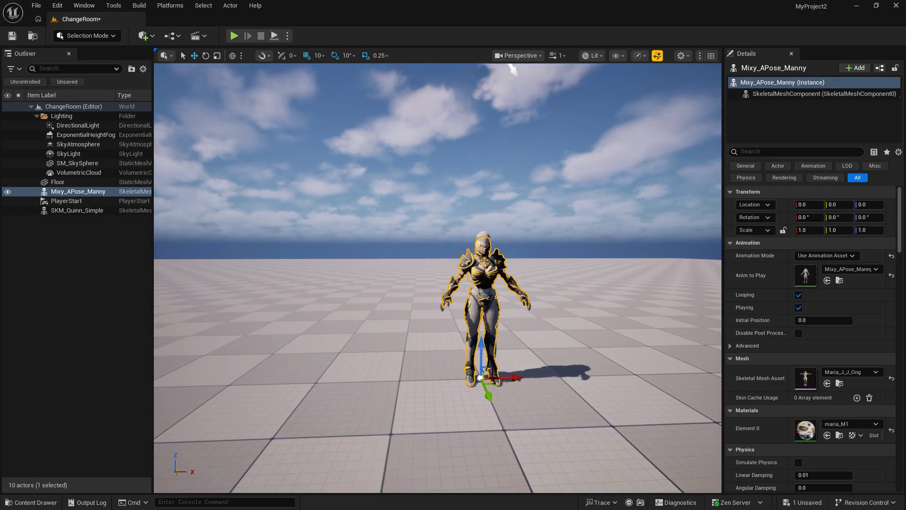
key(Right)
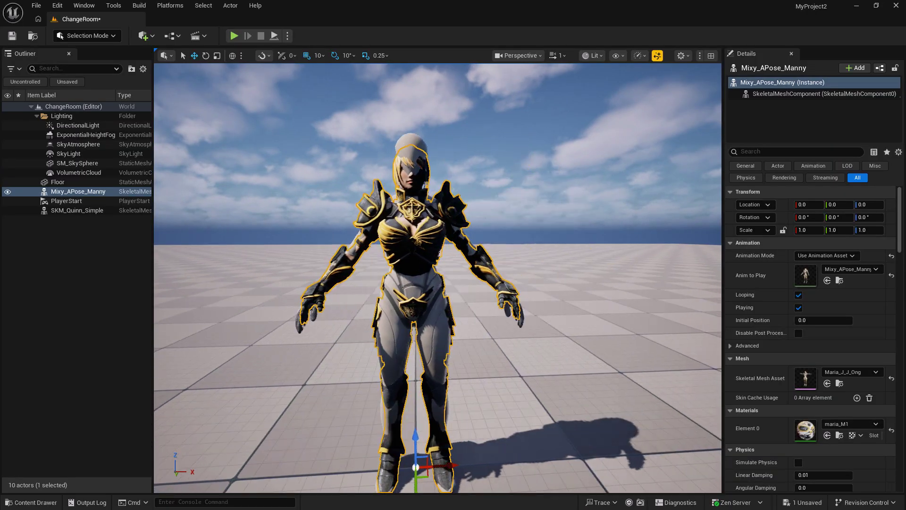
key(Down)
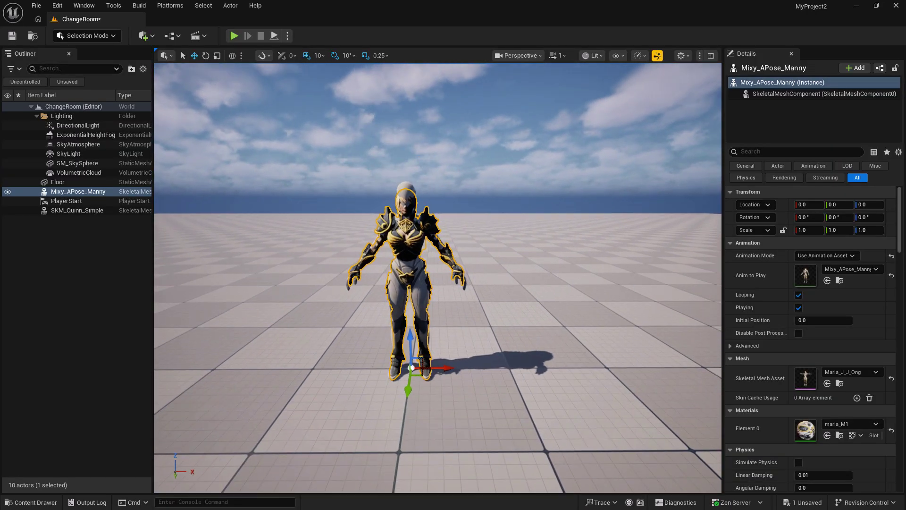
Move the Mixy_APose_Manny actor along X to about 160, clear of the mannequin, and frame it
drag(445, 374, 590, 384)
key(f)
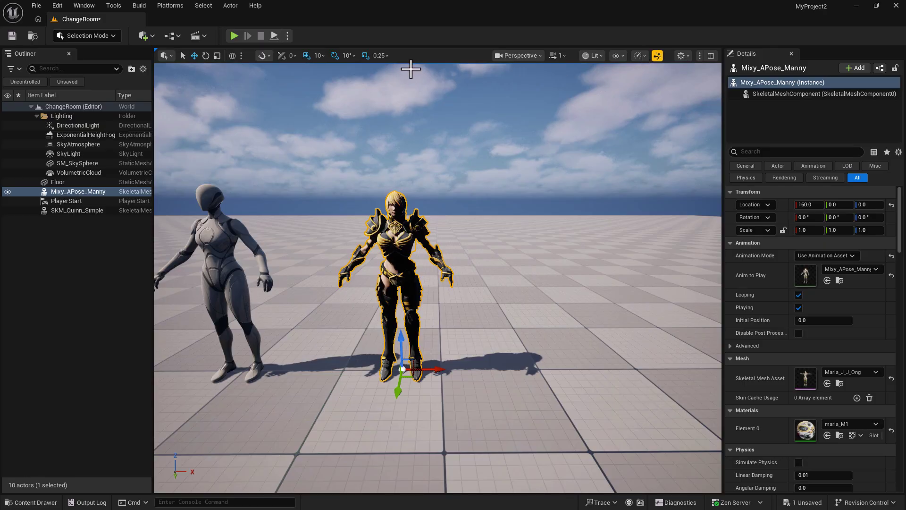
right_drag(386, 243, 390, 244)
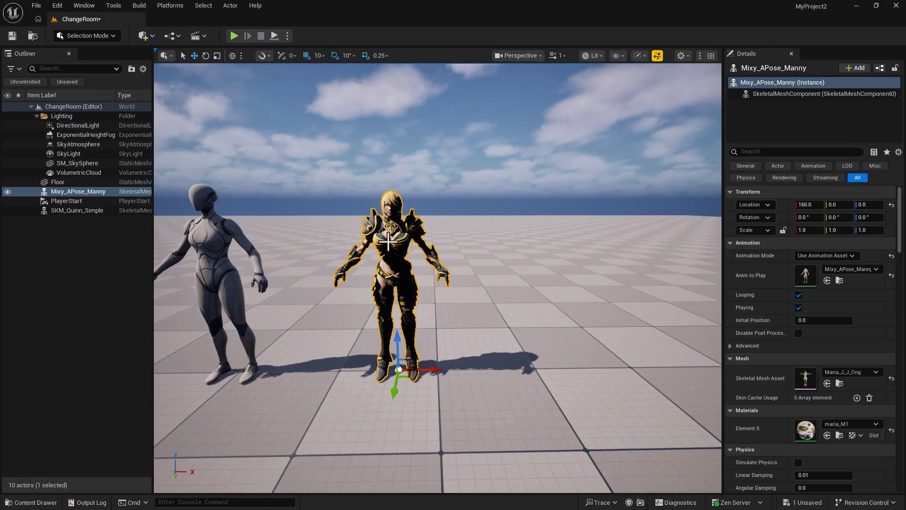
Convert the Mixy_APose_Manny actor to a static mesh named SM_APose_Mixy in the Content folder and save all assets
click(230, 6)
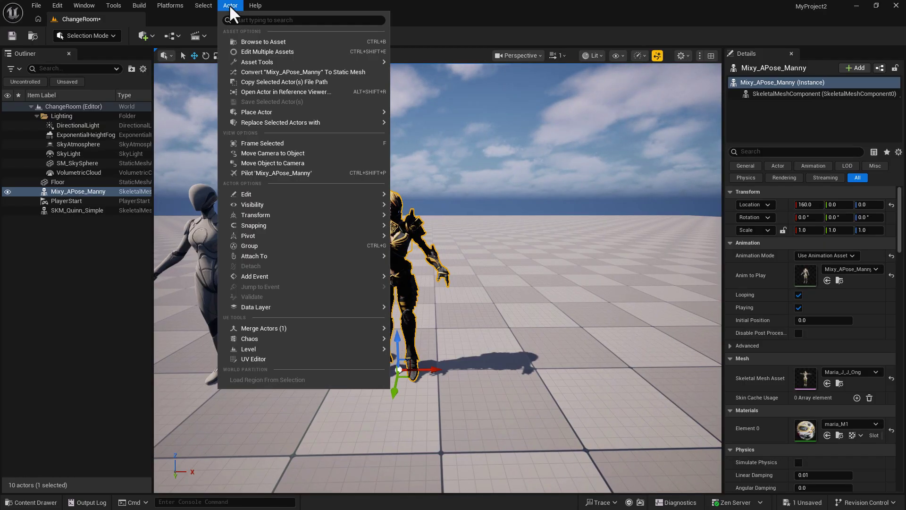
click(327, 72)
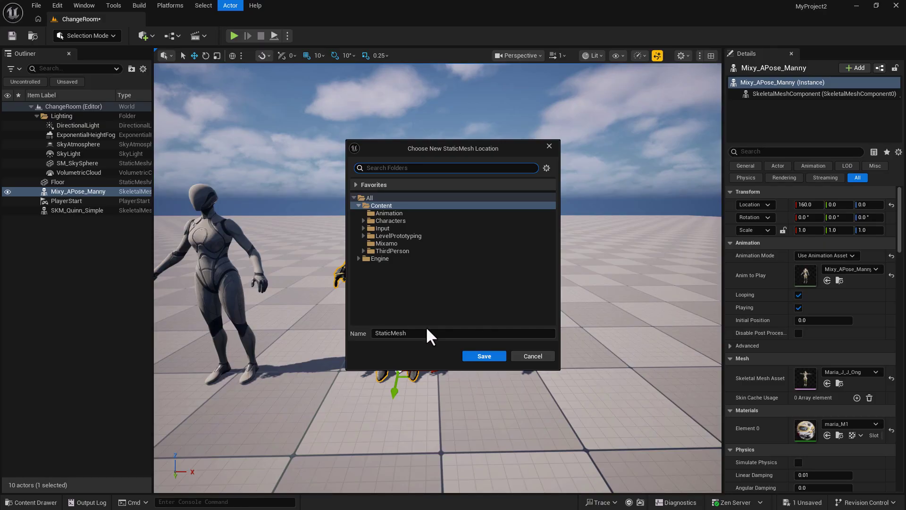
drag(421, 334, 333, 333)
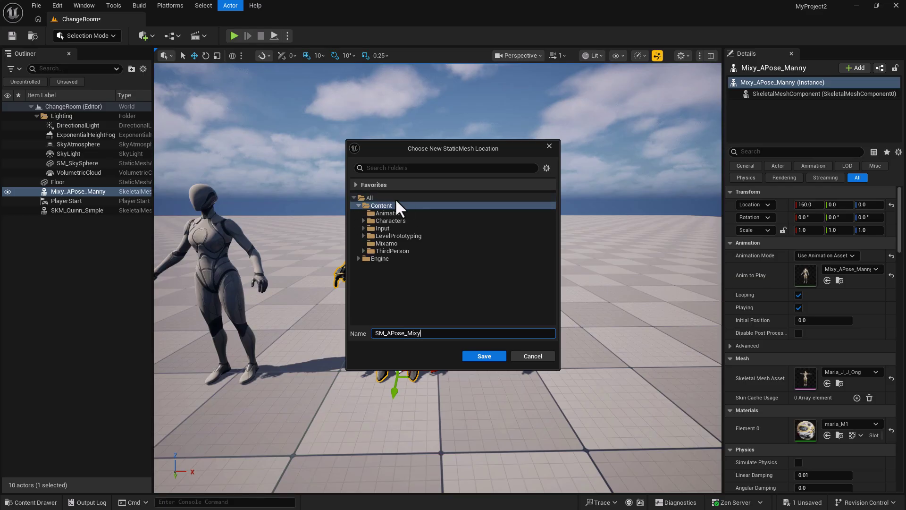
click(483, 355)
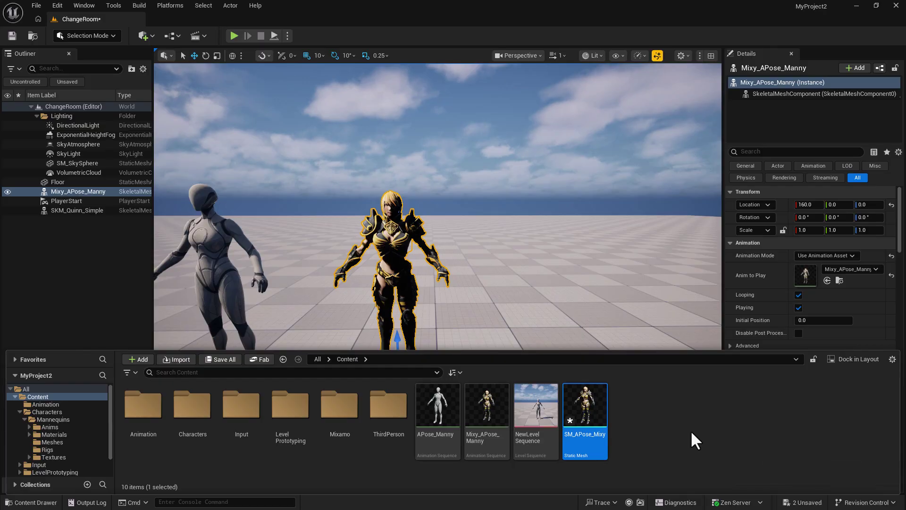
key(ctrl+shift+s)
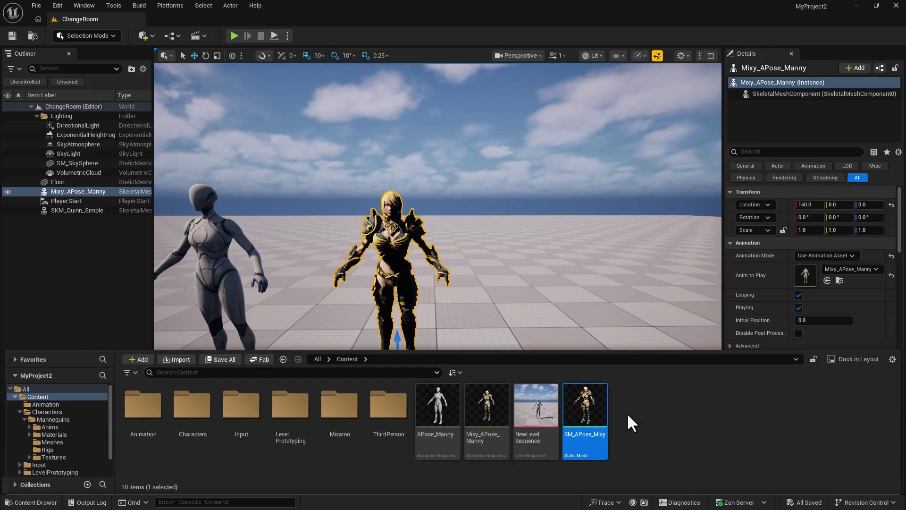
Place SM_APose_Mixy in the level at about X 360, Y -30, and delete the Mixy_APose_Manny actor
mouse_move(584, 427)
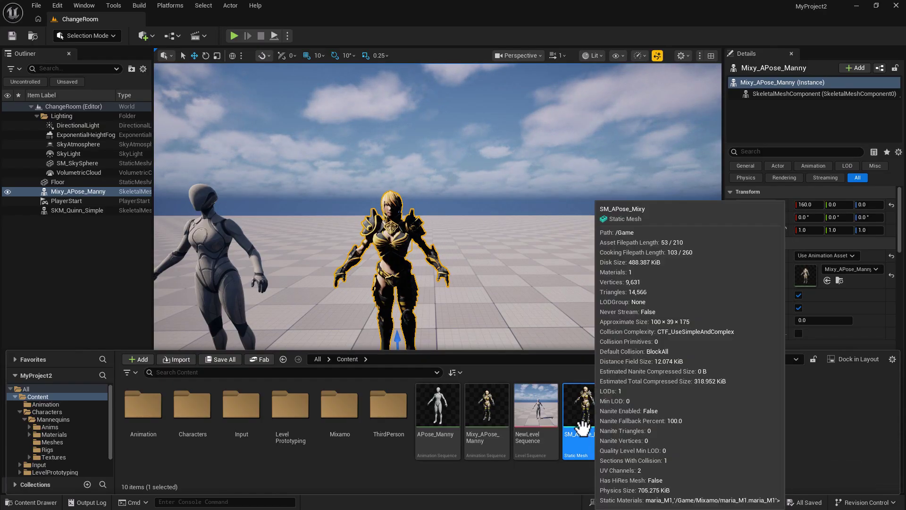
drag(585, 418, 582, 331)
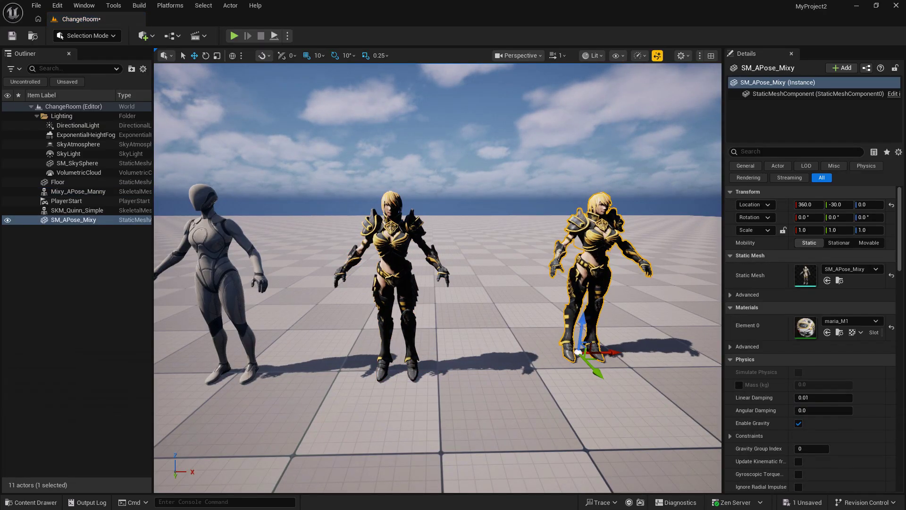
click(394, 264)
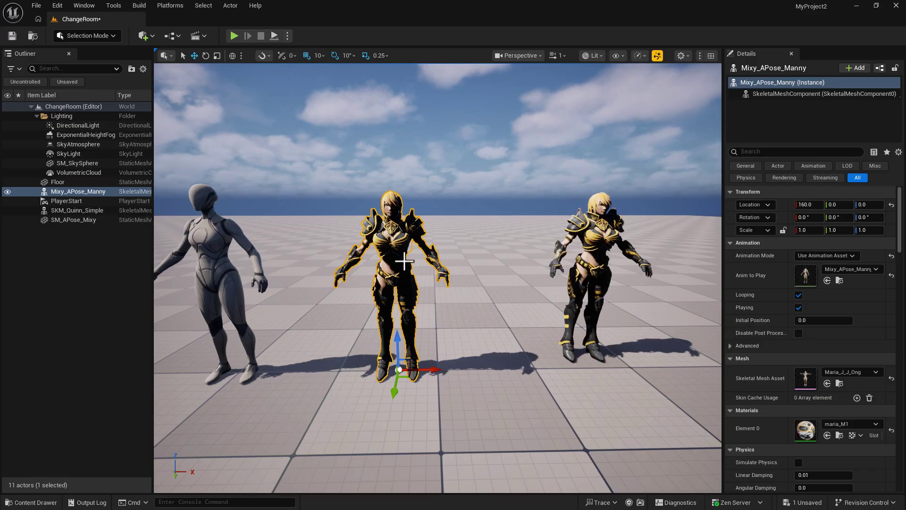
key(Delete)
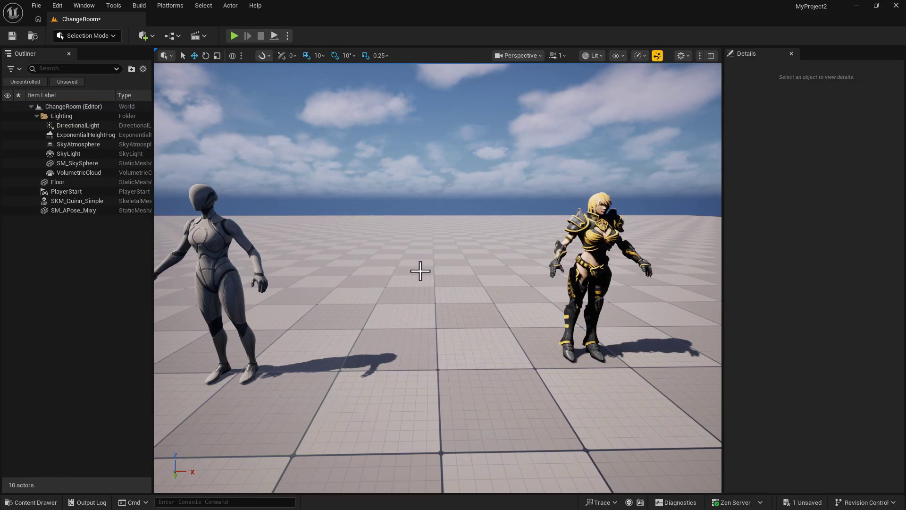
Reset the location of the SM_APose_Mixy actor to 0, 0, 0
click(591, 271)
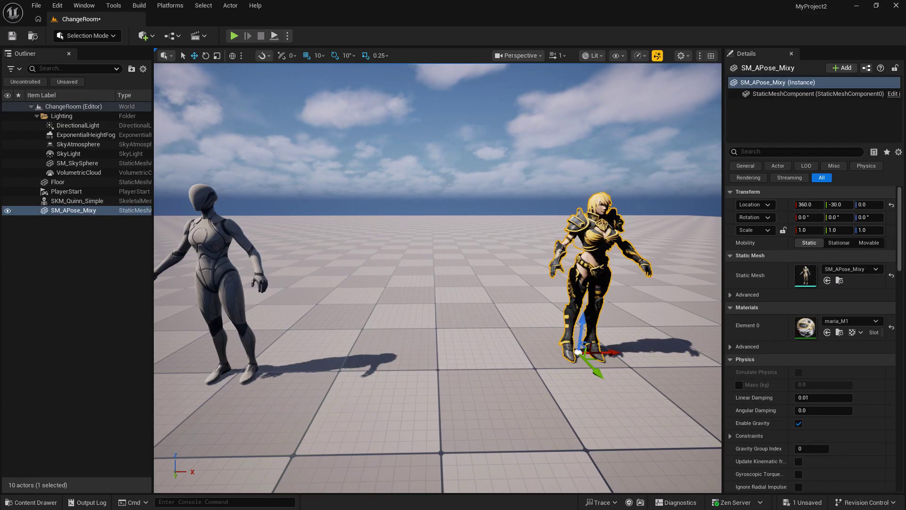
click(891, 204)
right_drag(435, 311, 374, 326)
scroll(401, 315, down, 1)
key(w)
key(s)
key(w)
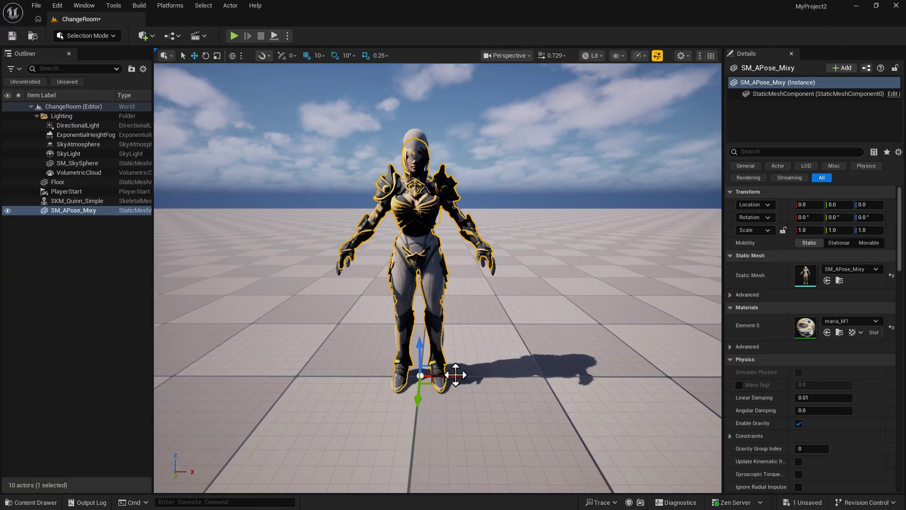
Move the SKM_Quinn_Simple mannequin along X to about -180, clear of the static mesh
click(415, 135)
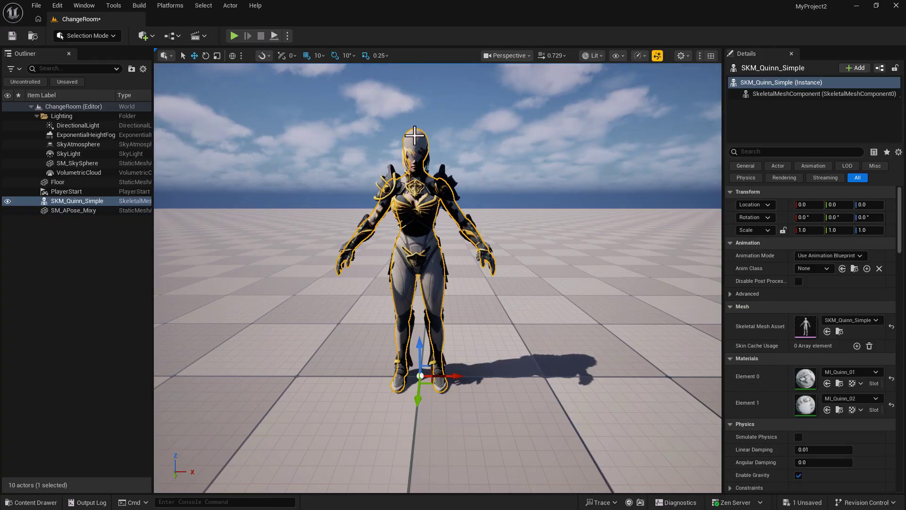
drag(450, 375, 283, 359)
drag(492, 282, 491, 306)
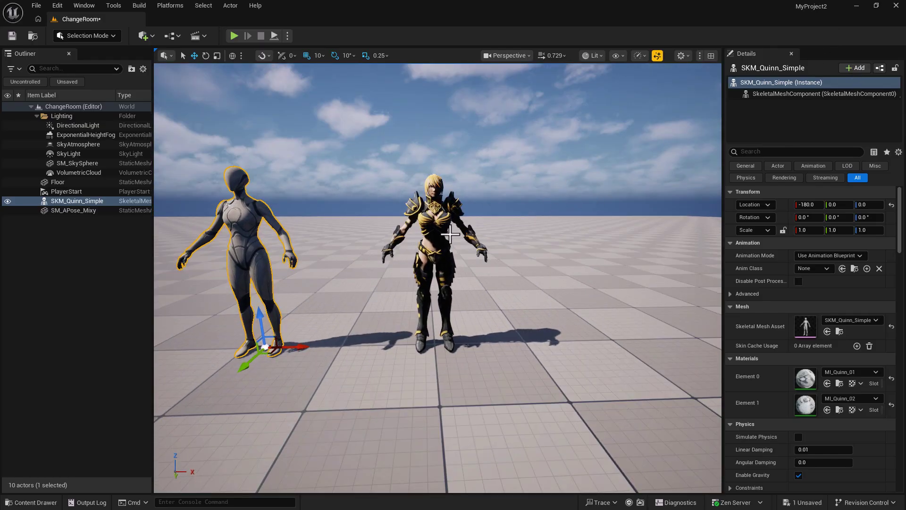
Set the pivot of SM_APose_Mixy to the world origin using Modeling mode's Edit Pivot tool
click(425, 221)
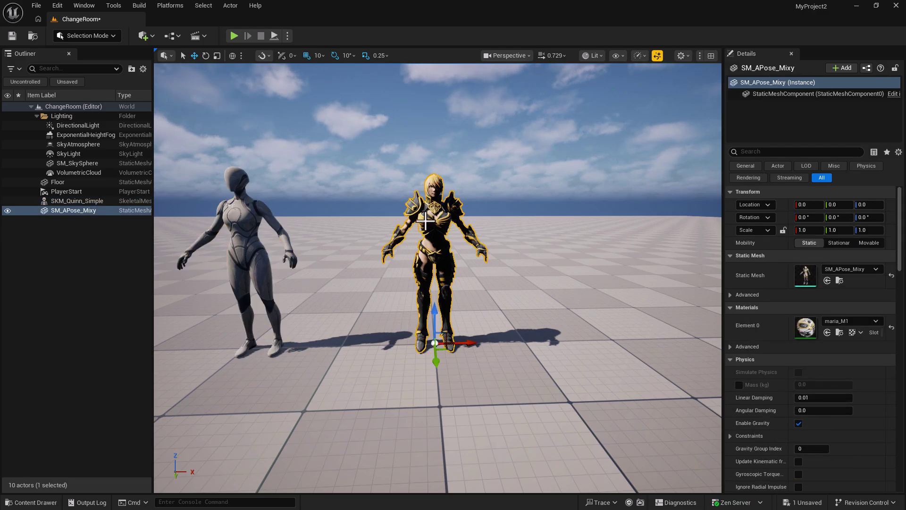
click(86, 35)
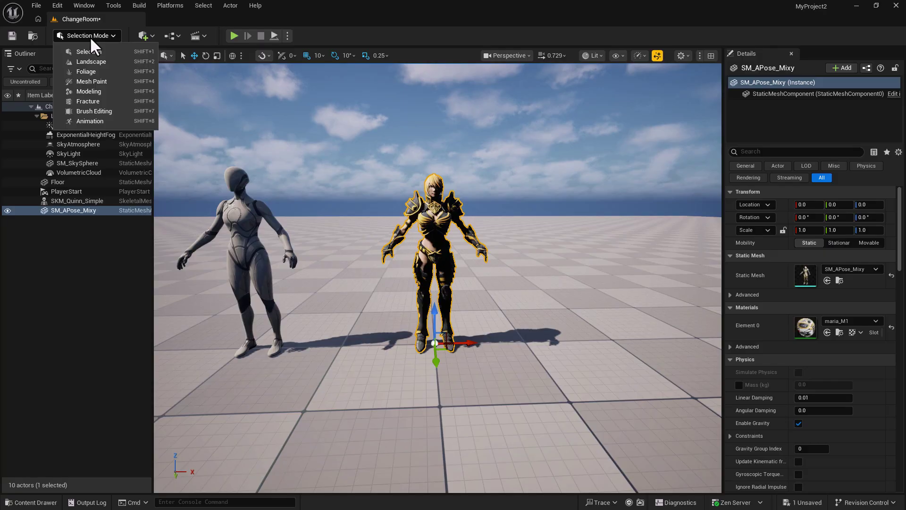
click(106, 89)
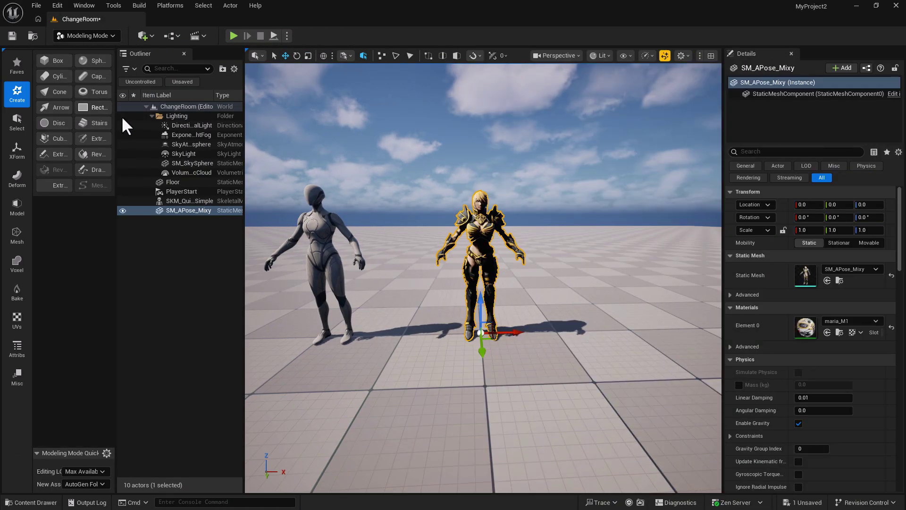
click(16, 149)
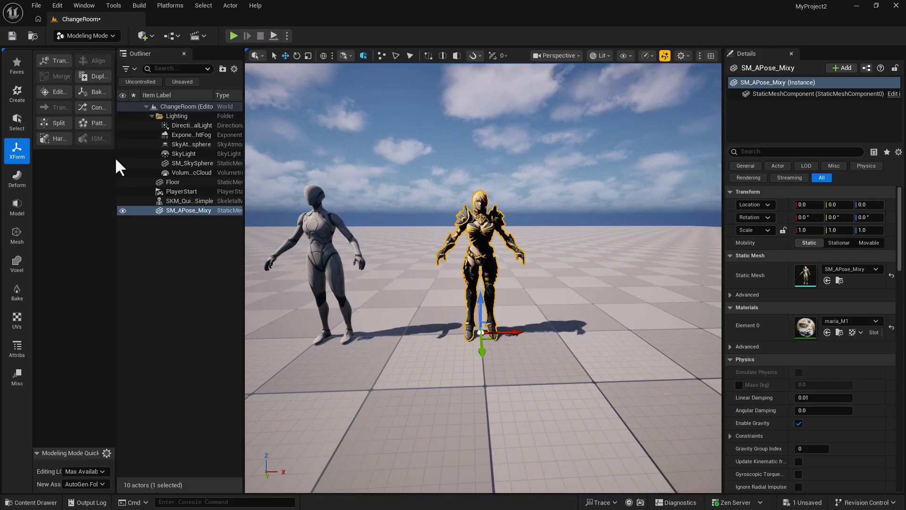
drag(115, 156, 174, 160)
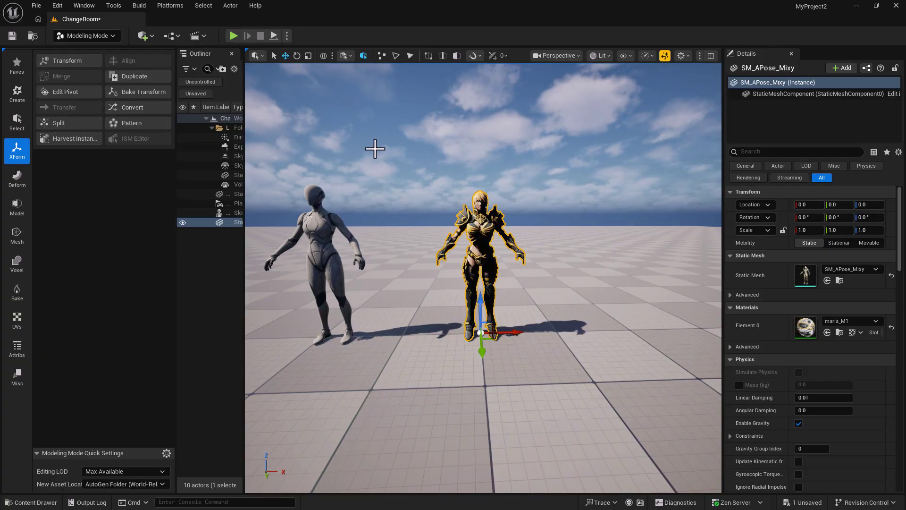
click(84, 94)
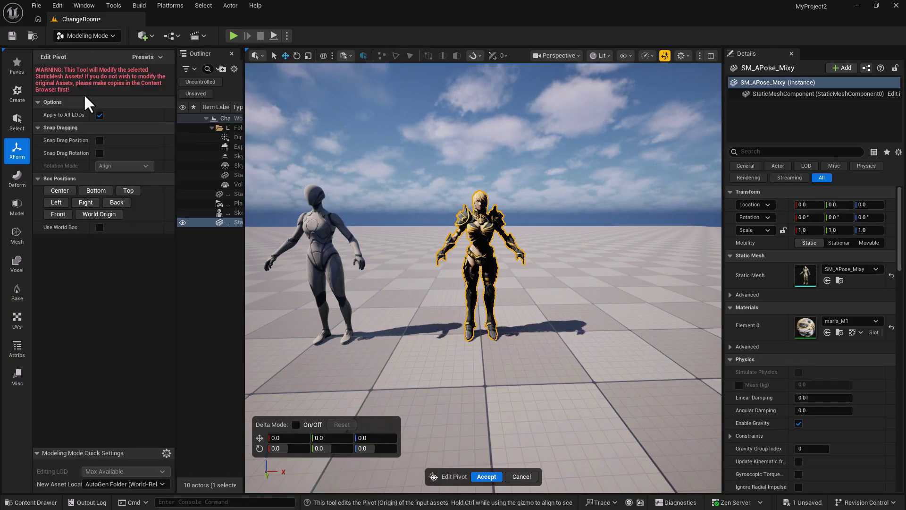
click(107, 214)
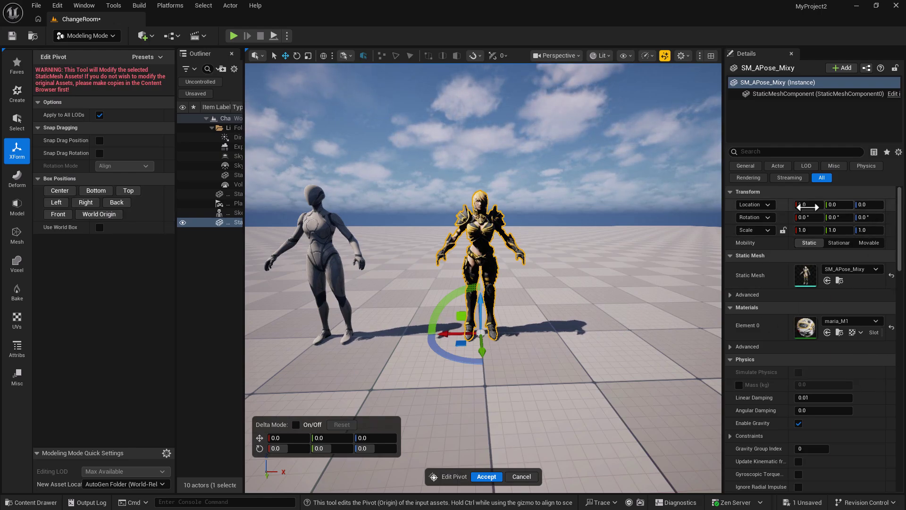
click(488, 476)
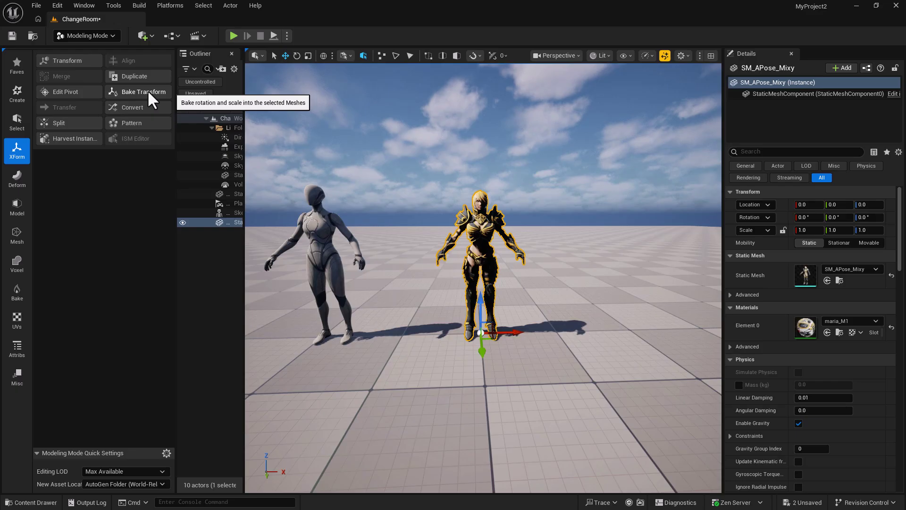
Bake the transform into SM_APose_Mixy with Bake Rotation on and scale set to Bake Full Scale
click(147, 91)
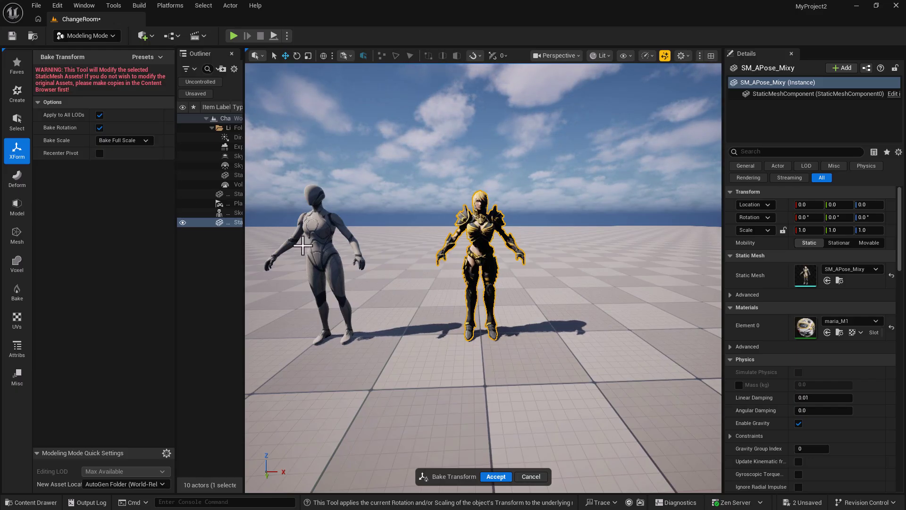
click(497, 477)
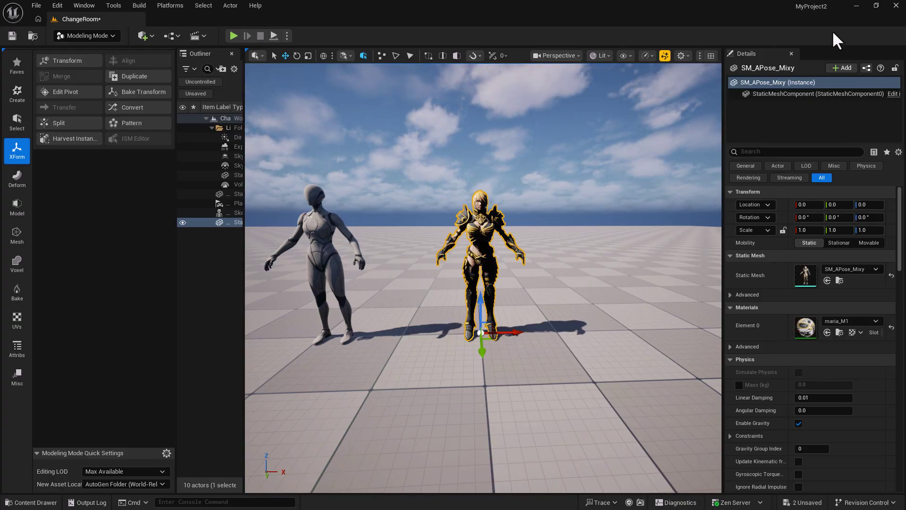
Return the level editor to Selection mode and save the ChangeRoom level with the baked SM_APose_Mixy mesh
click(115, 35)
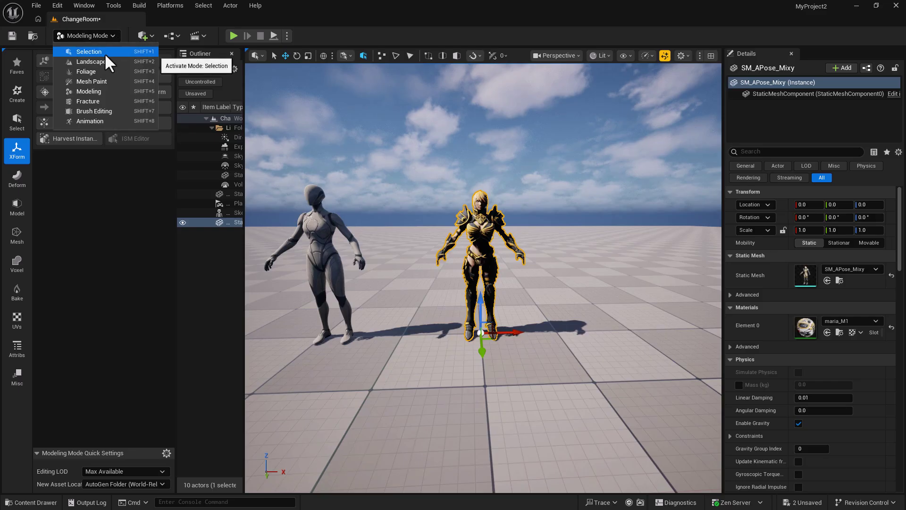
click(104, 53)
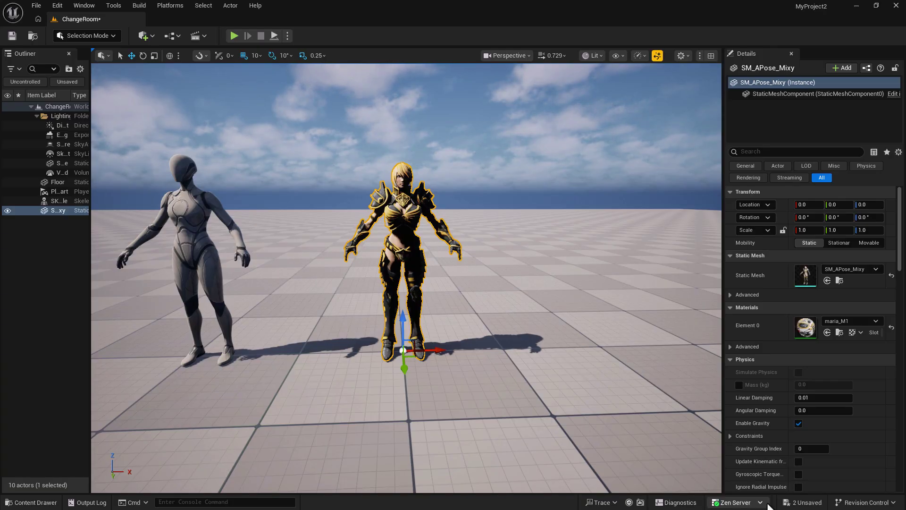
key(ctrl+s)
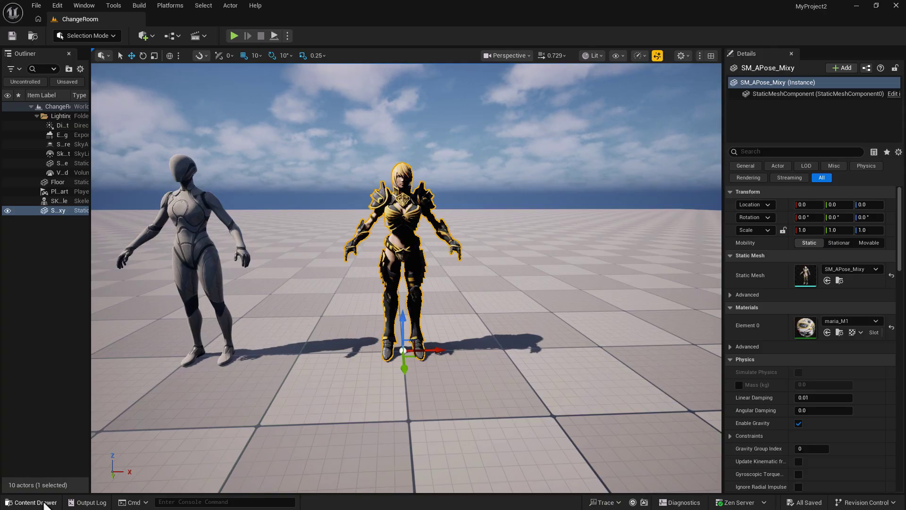
Convert SM_APose_Mixy to a skeletal mesh using the existing skeletal mesh SKM_Quinn_Simple, and save the new asset
click(35, 502)
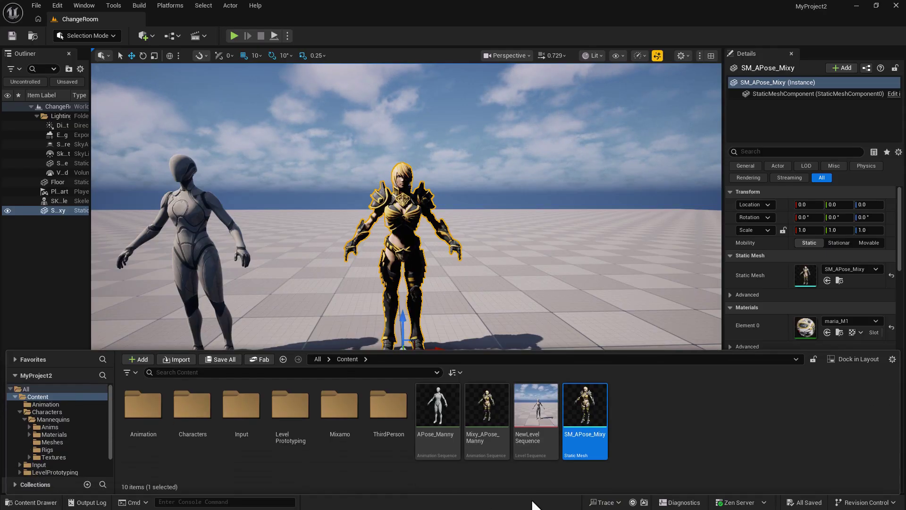
right_click(588, 401)
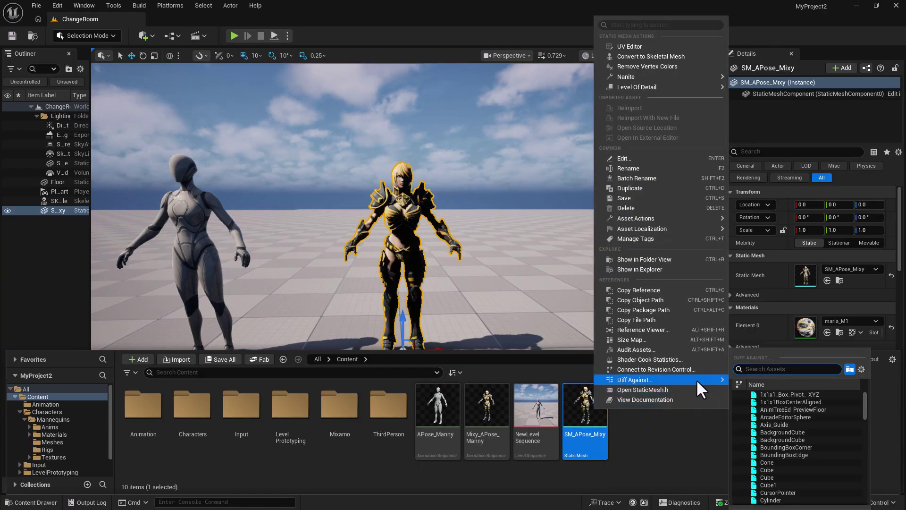
mouse_move(695, 81)
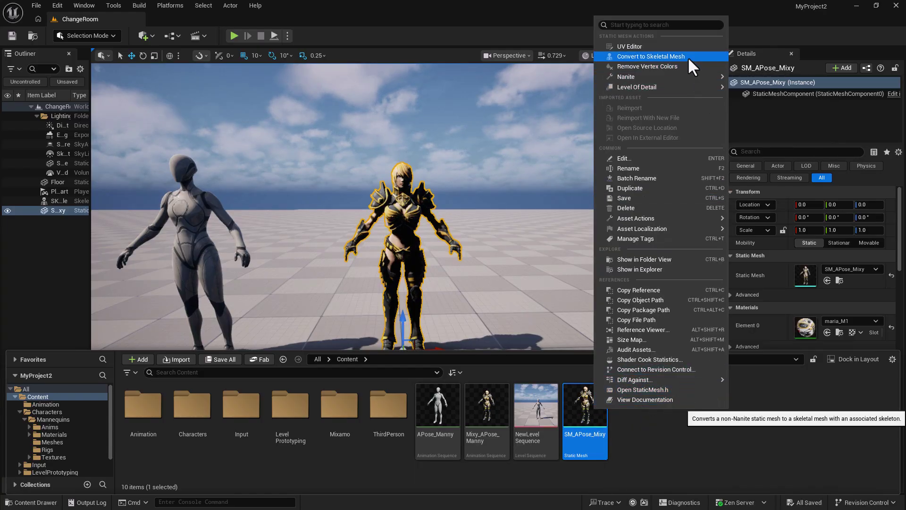
click(689, 56)
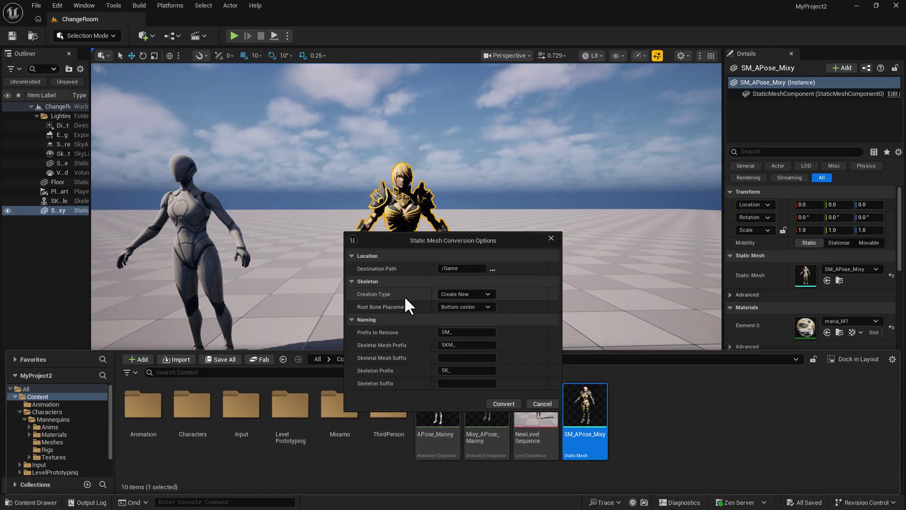
click(466, 294)
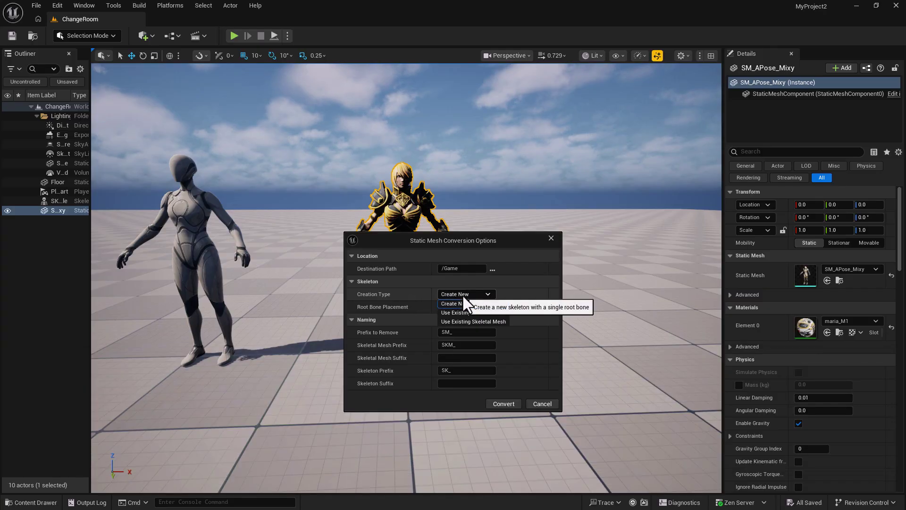
click(495, 322)
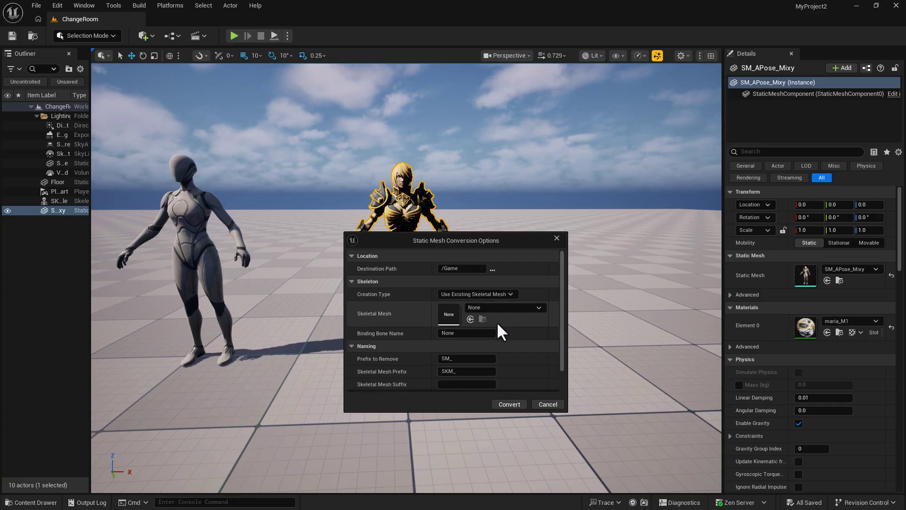
click(508, 311)
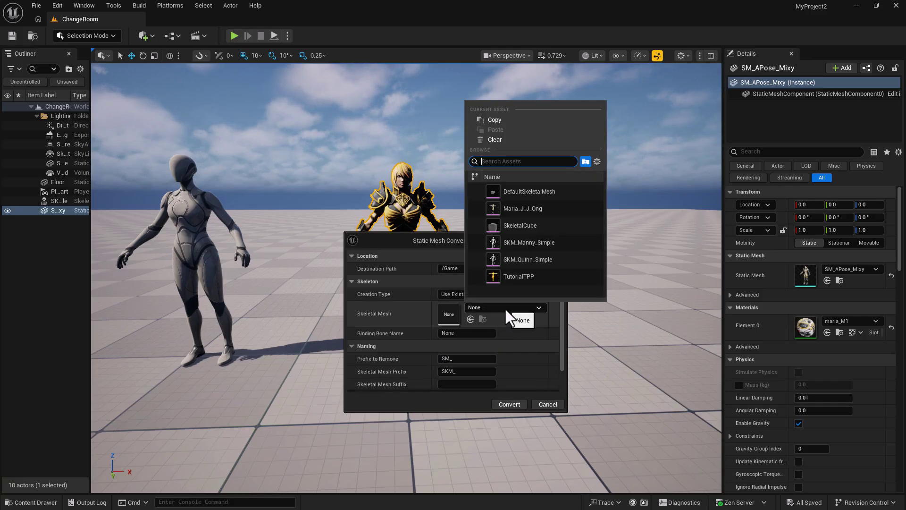
click(528, 262)
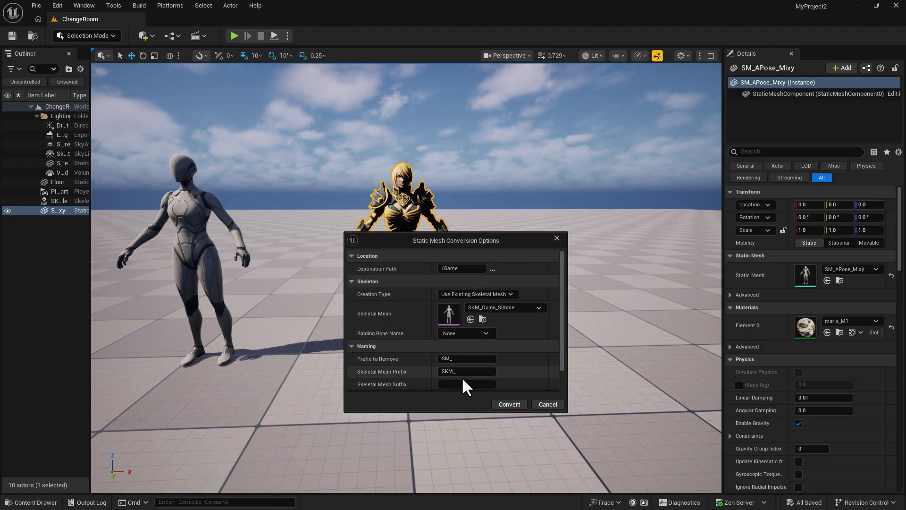
click(509, 405)
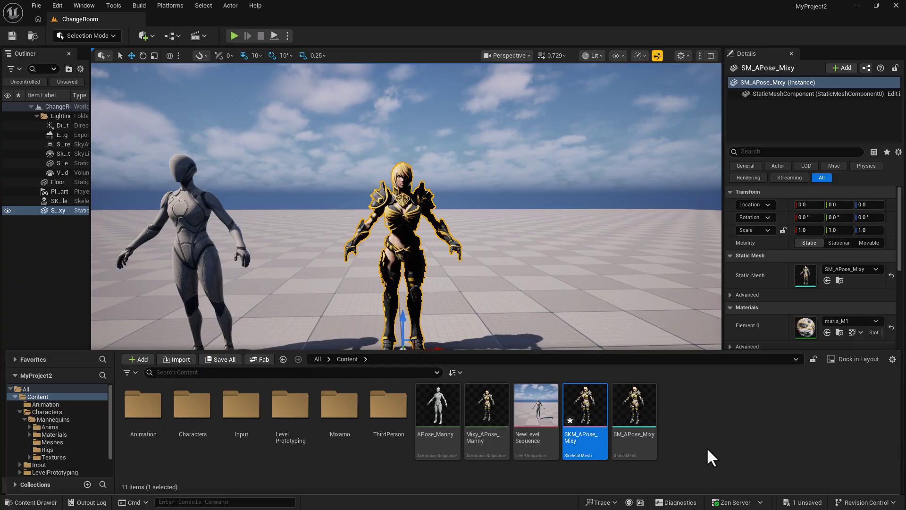
key(ctrl+shift+s)
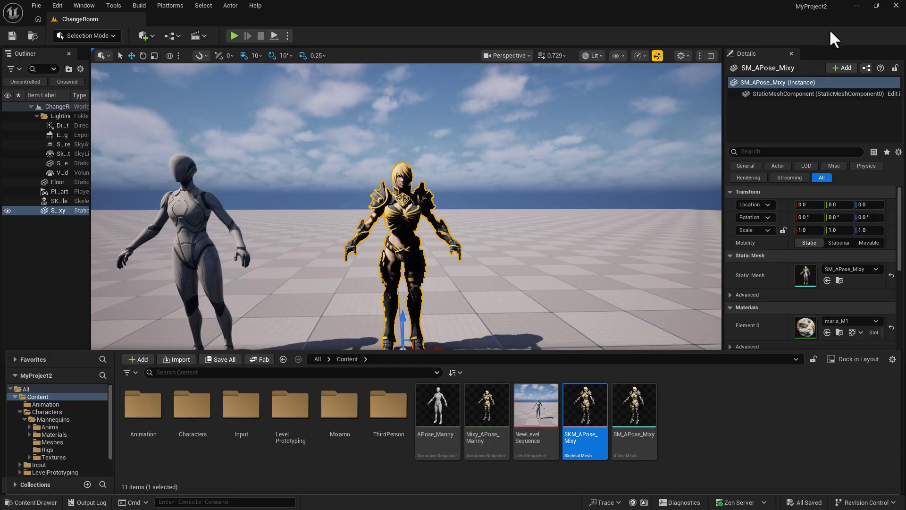
key(ctrl+space)
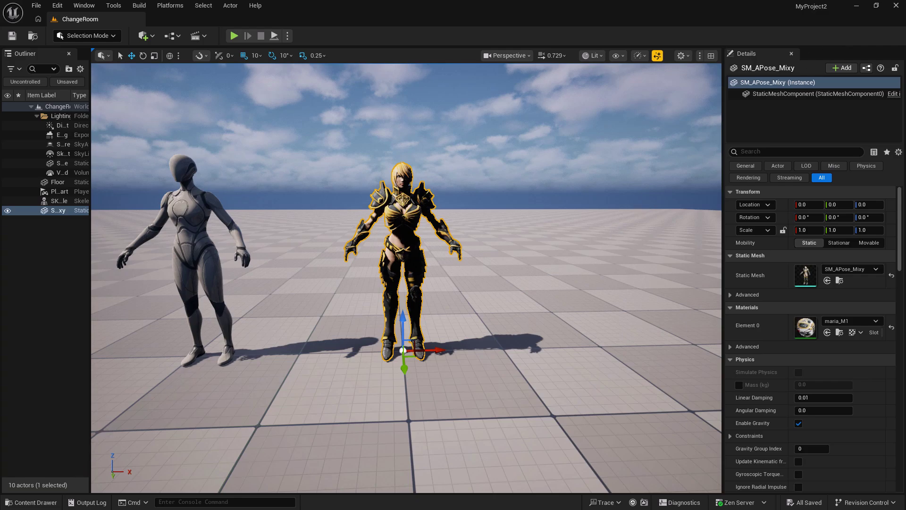
Open the SKM_APose_Mixy skeletal mesh from the Content folder for editing
click(35, 503)
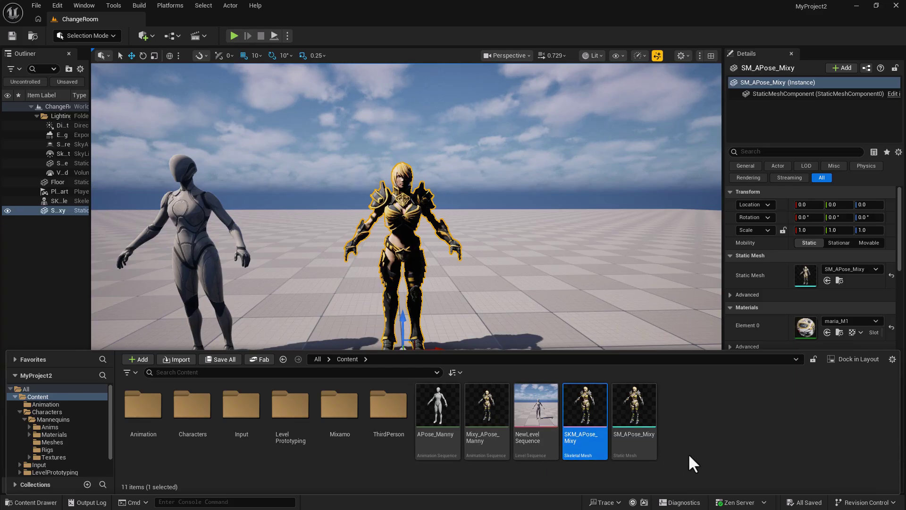
mouse_move(584, 419)
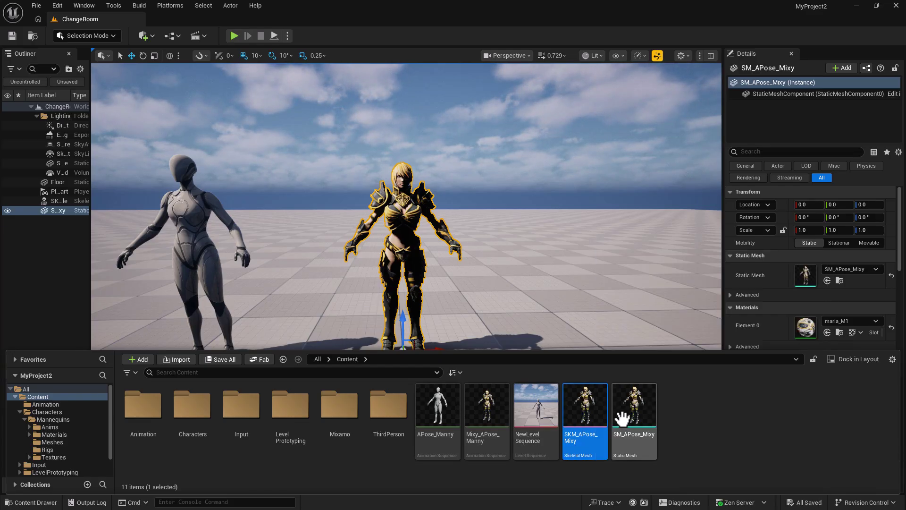
double_click(583, 409)
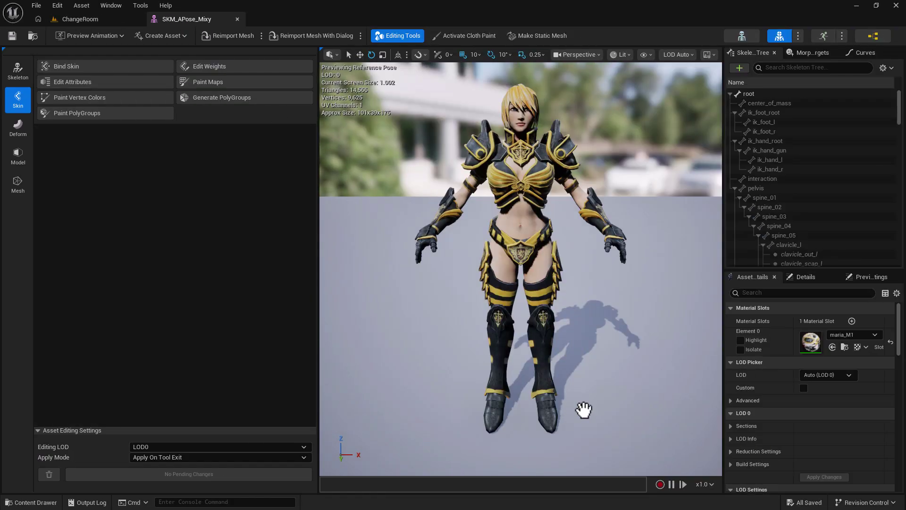
Transfer skin weights from SKM_Quinn_Simple onto SKM_APose_Mixy with Edit Weights, apply them to the asset, and close the mesh editor
click(230, 66)
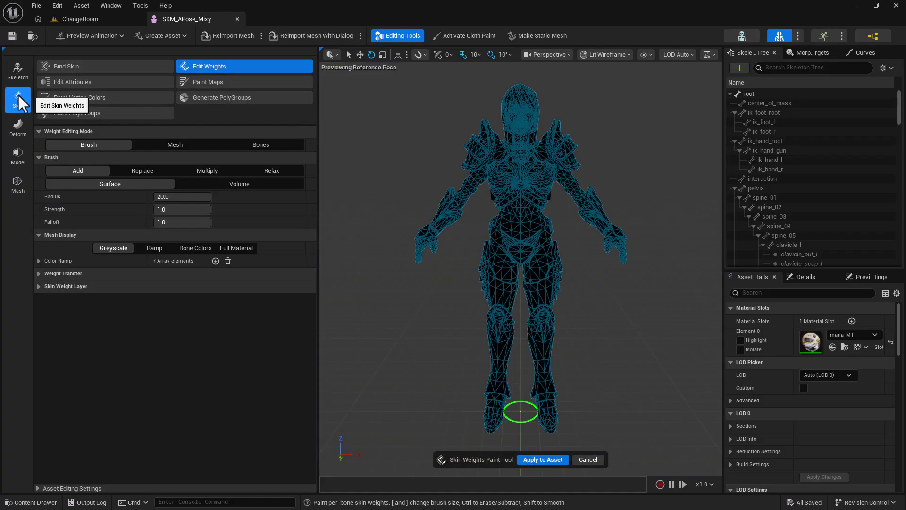
click(41, 278)
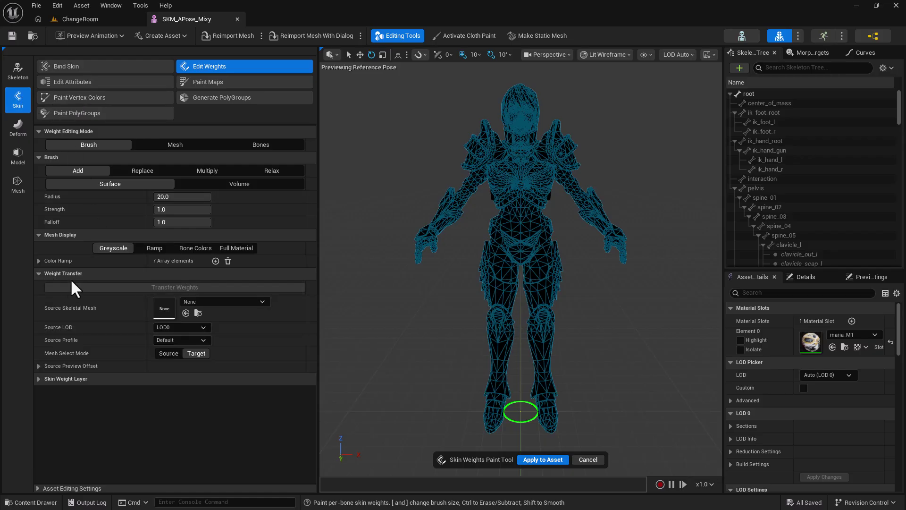
click(202, 301)
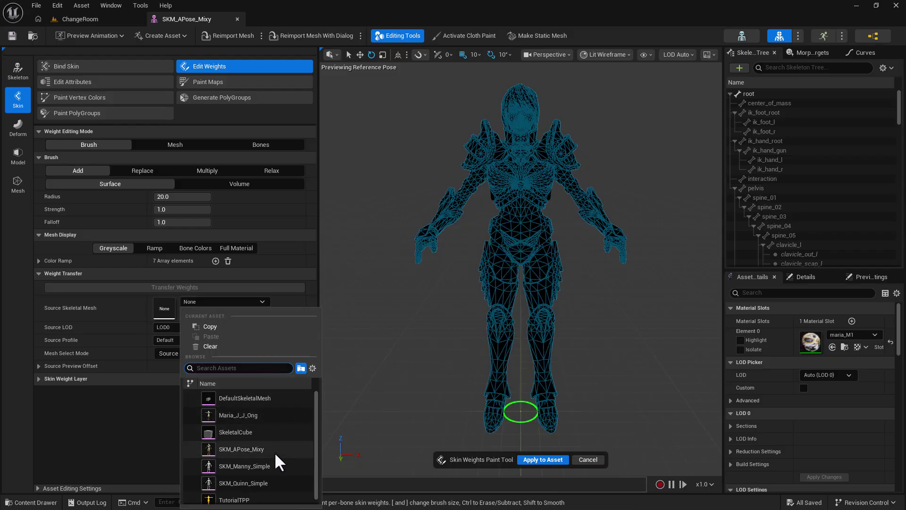
mouse_move(265, 480)
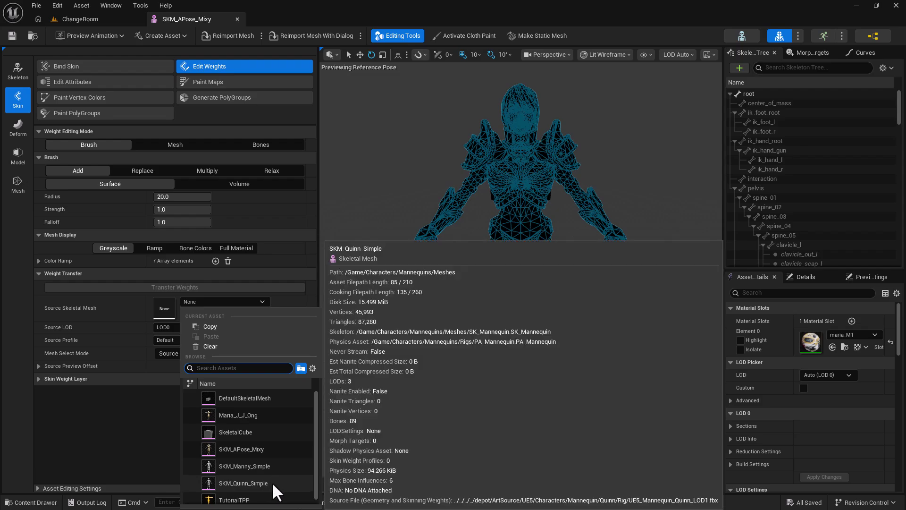
click(274, 483)
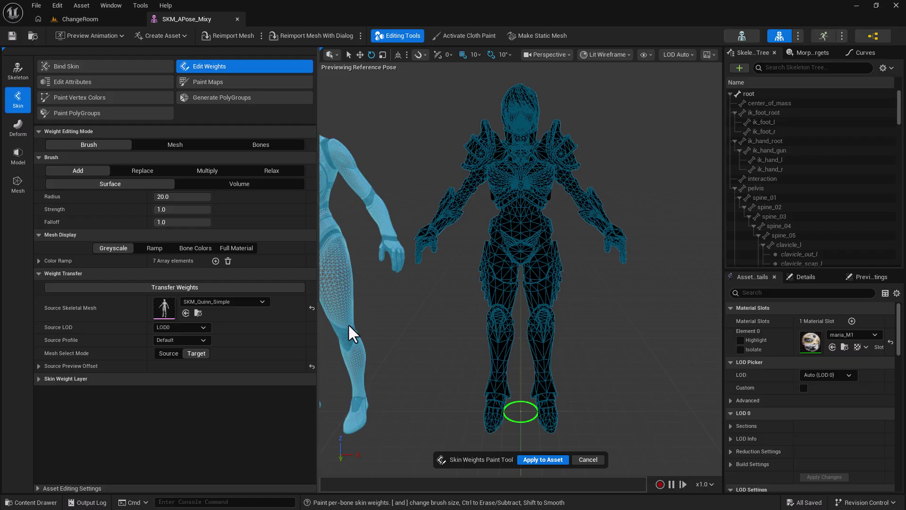
scroll(380, 332, down, 5)
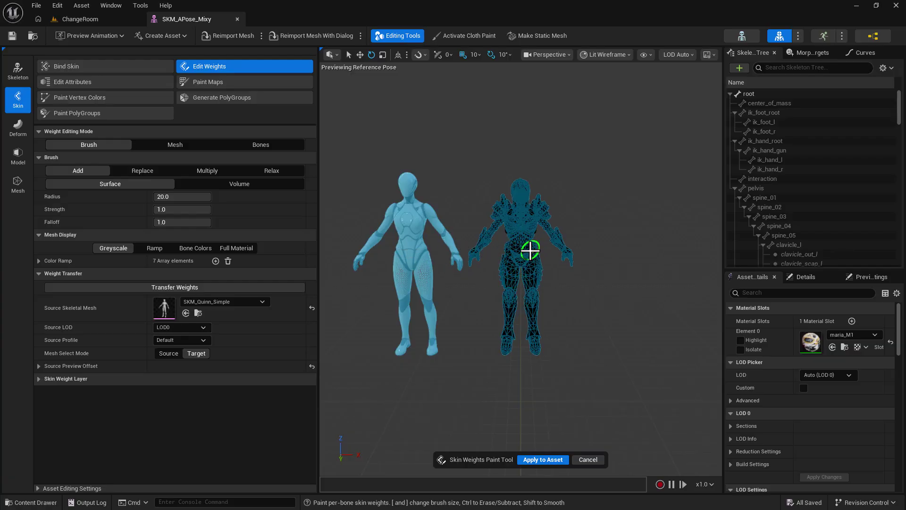
click(198, 288)
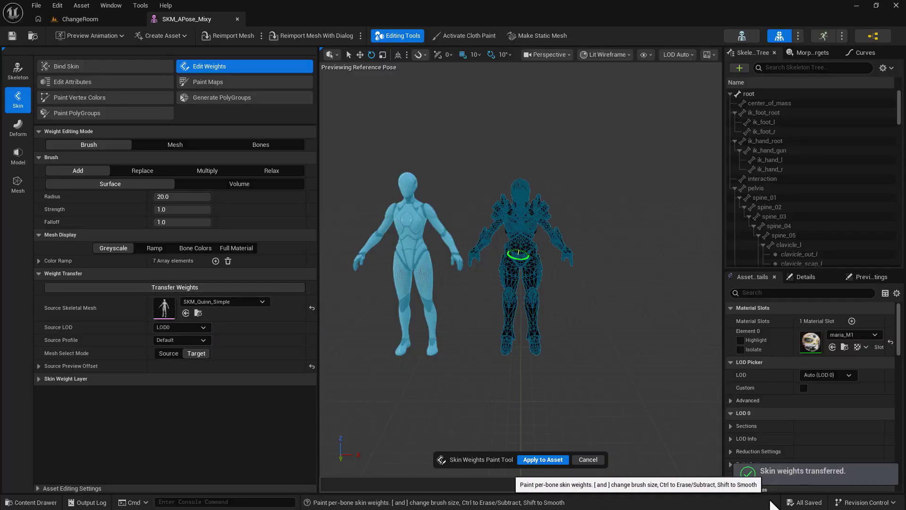
click(539, 459)
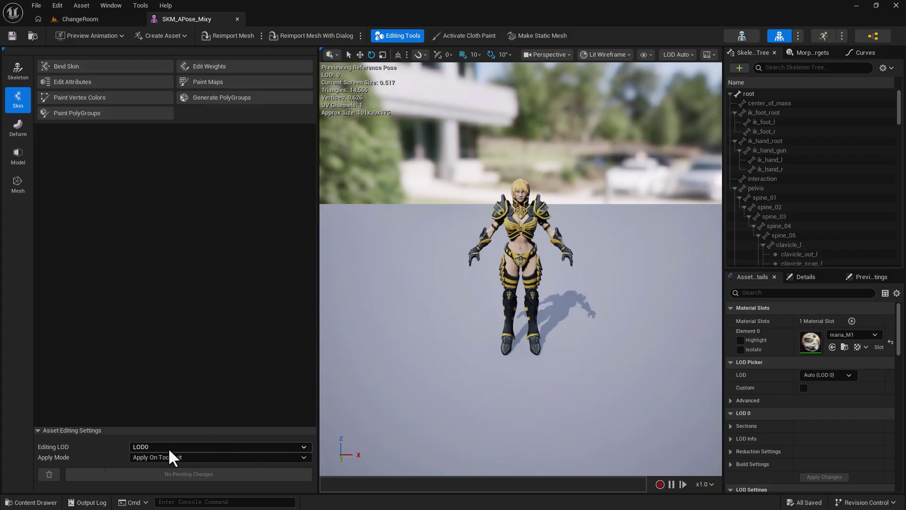
click(34, 503)
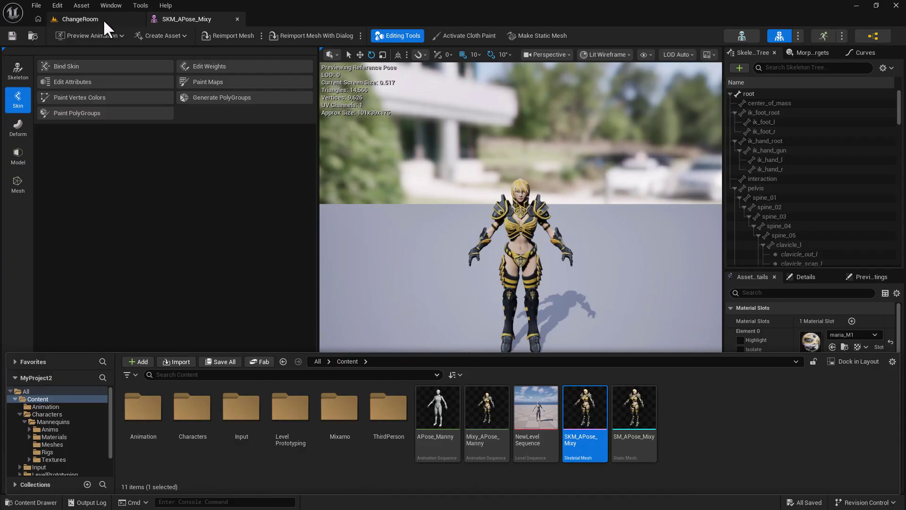
click(237, 19)
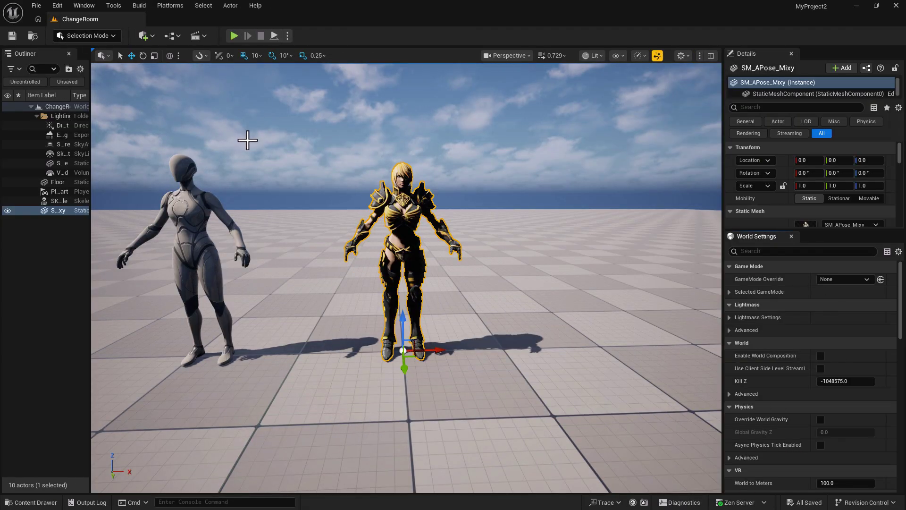
Set the ChangeRoom level's GameMode Override to BP_ThirdPersonGameMode in World Settings, expand the Selected GameMode classes, and save the level
click(97, 197)
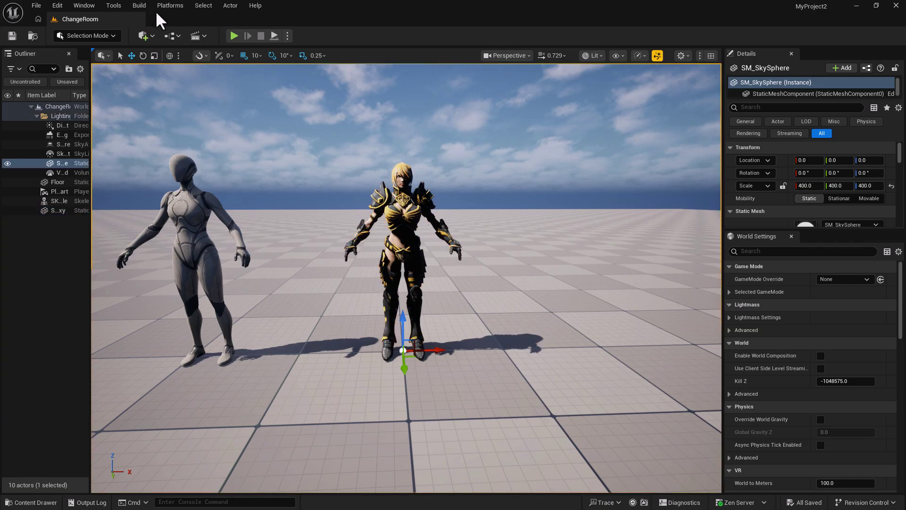
click(84, 5)
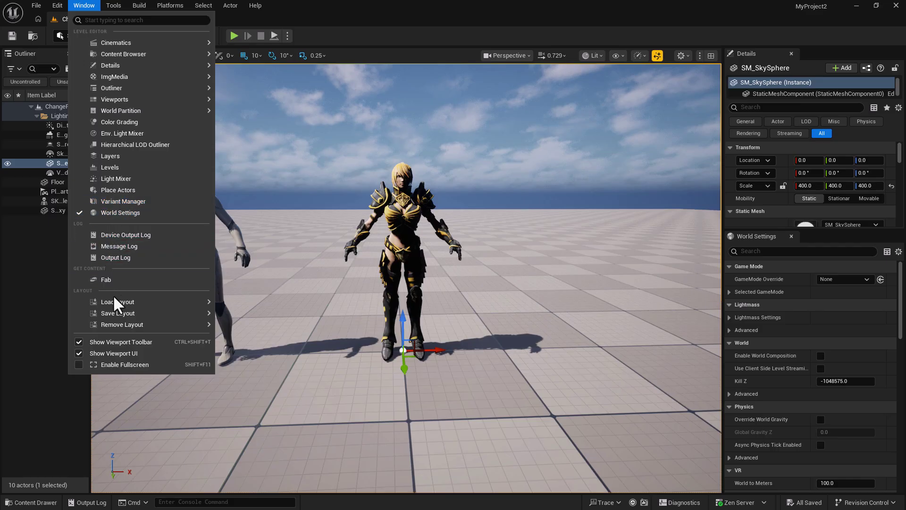
mouse_move(118, 292)
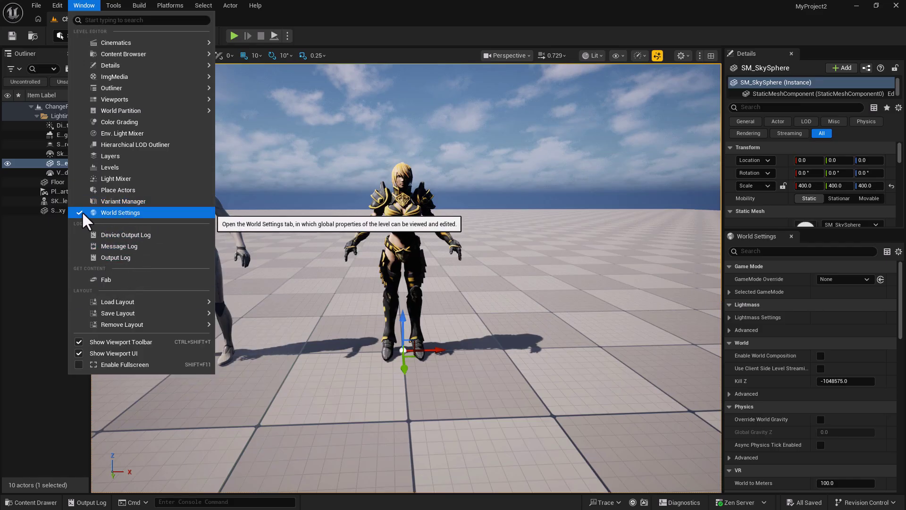
click(363, 14)
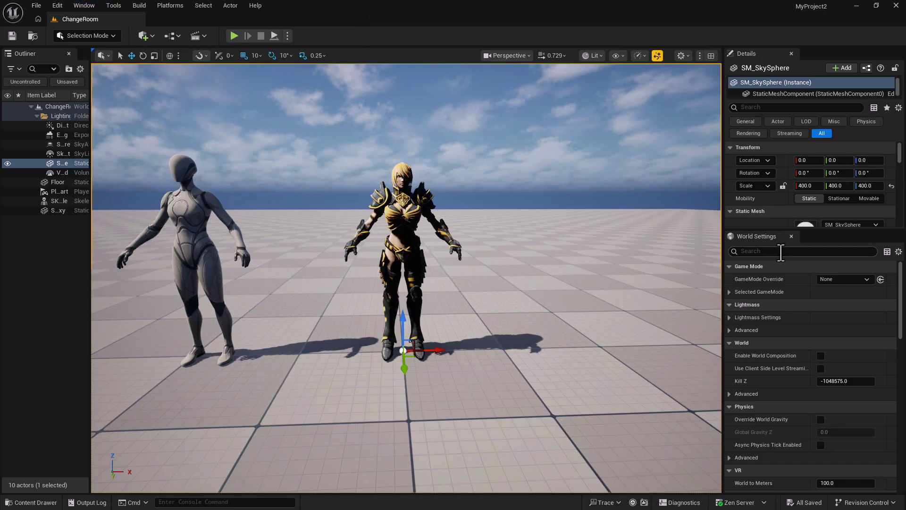
click(842, 281)
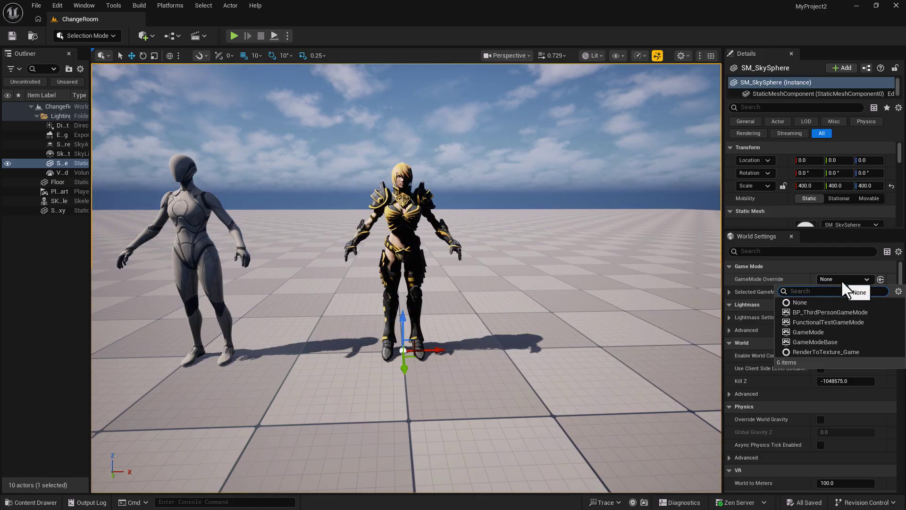
click(847, 313)
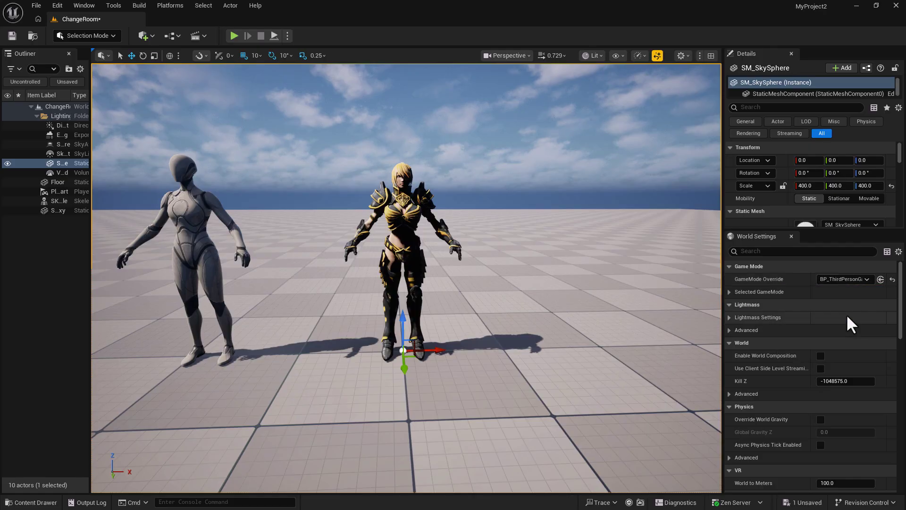
click(730, 293)
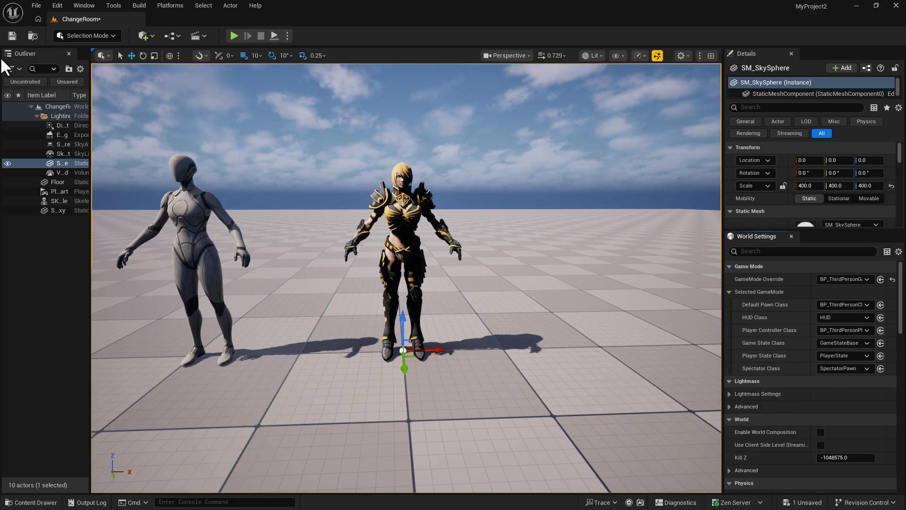
click(12, 36)
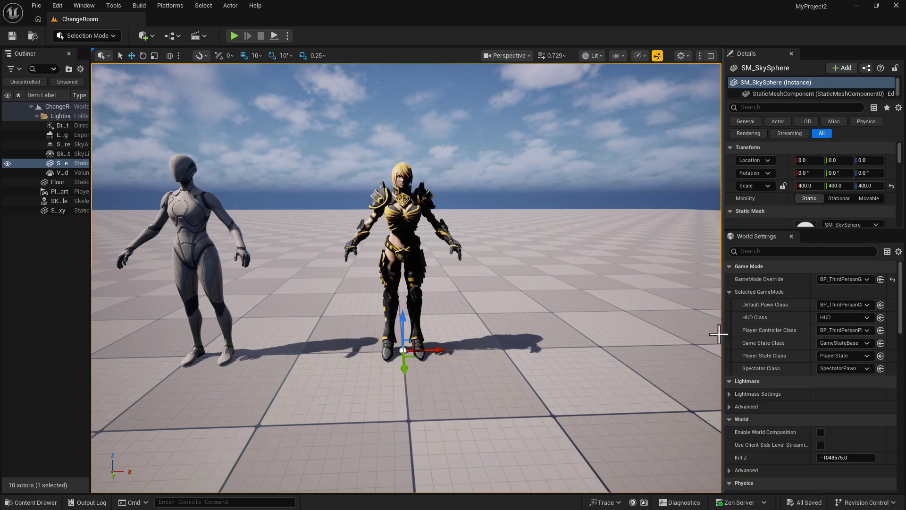
Locate the level's Default Pawn Class asset from World Settings and open the BP_ThirdPersonCharacter blueprint for editing
drag(720, 334, 640, 333)
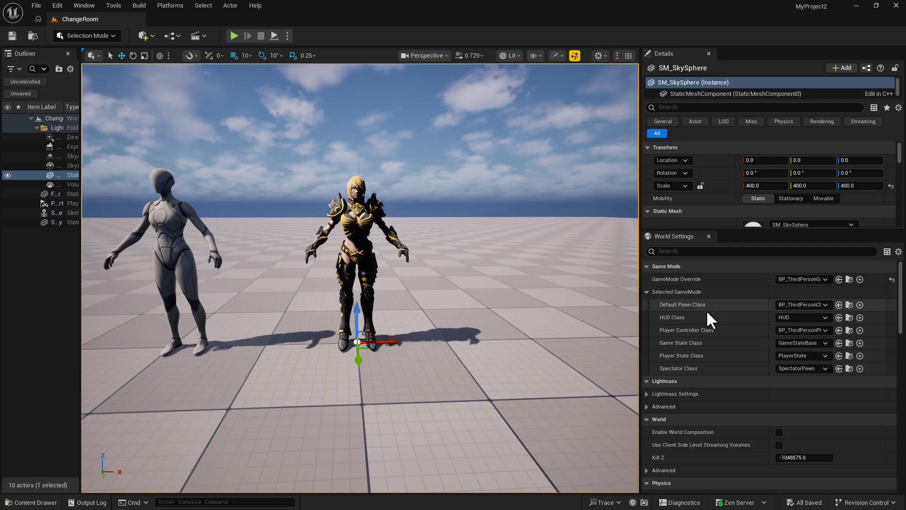
click(850, 305)
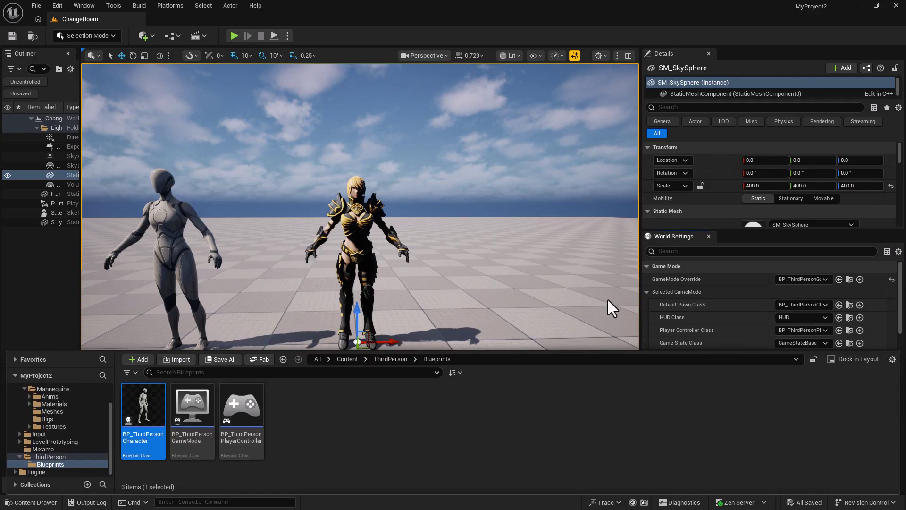
double_click(145, 416)
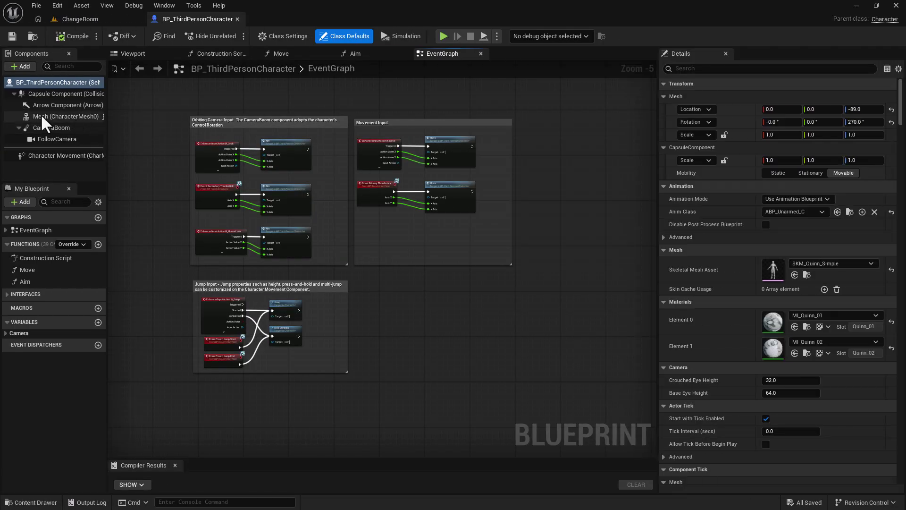
Set the character Mesh component's Skeletal Mesh Asset to SKM_APose_Mixy, then compile and save the blueprint
click(44, 116)
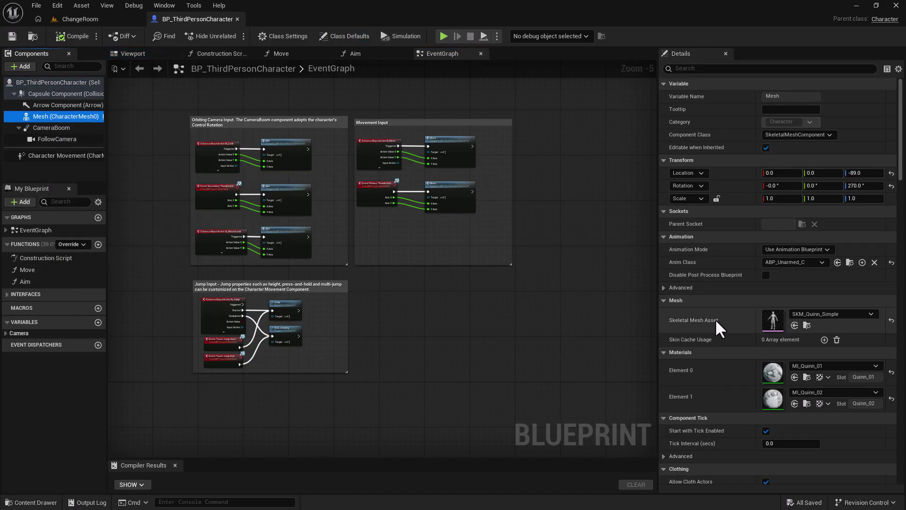
click(831, 316)
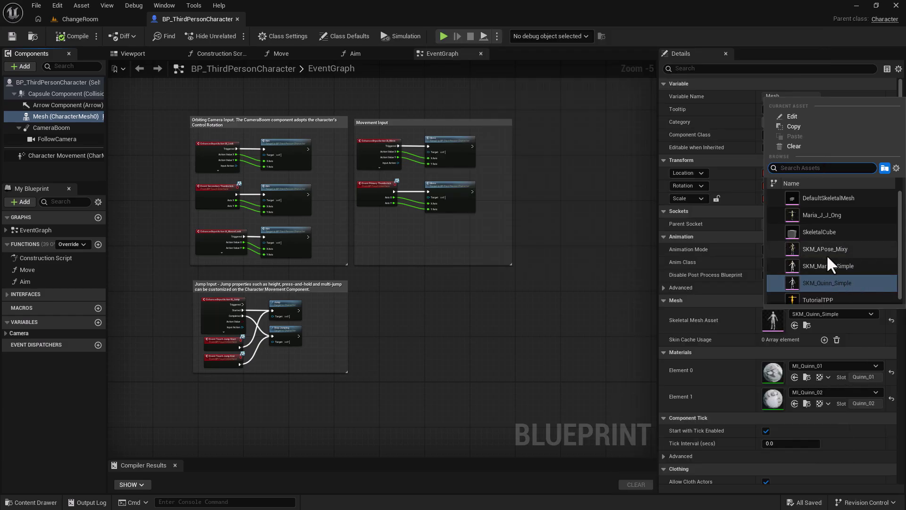
click(822, 251)
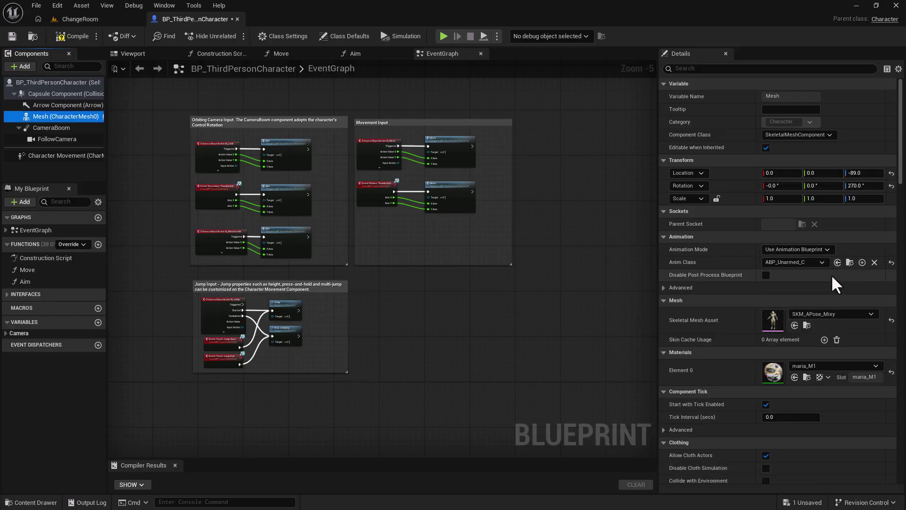
click(73, 36)
click(14, 35)
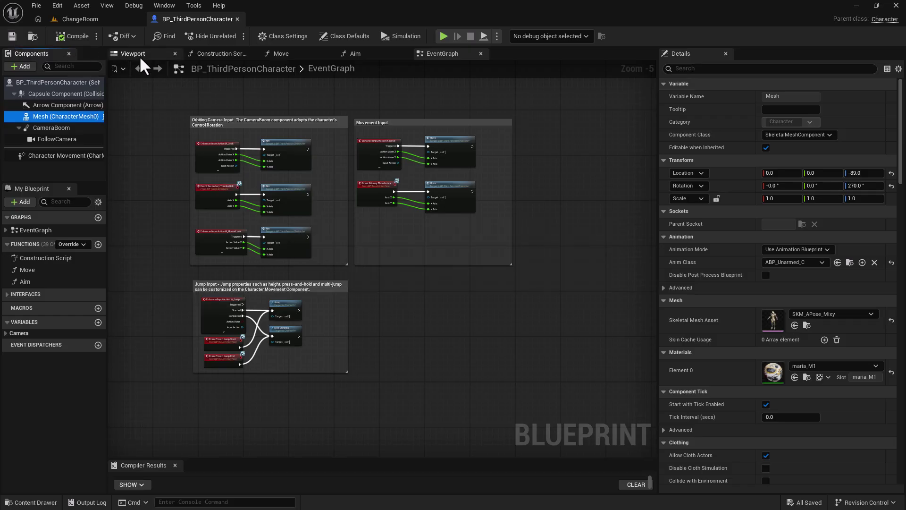
Inspect the character's new mesh from the front in the blueprint's 3D preview, and return to the ChangeRoom level
click(140, 56)
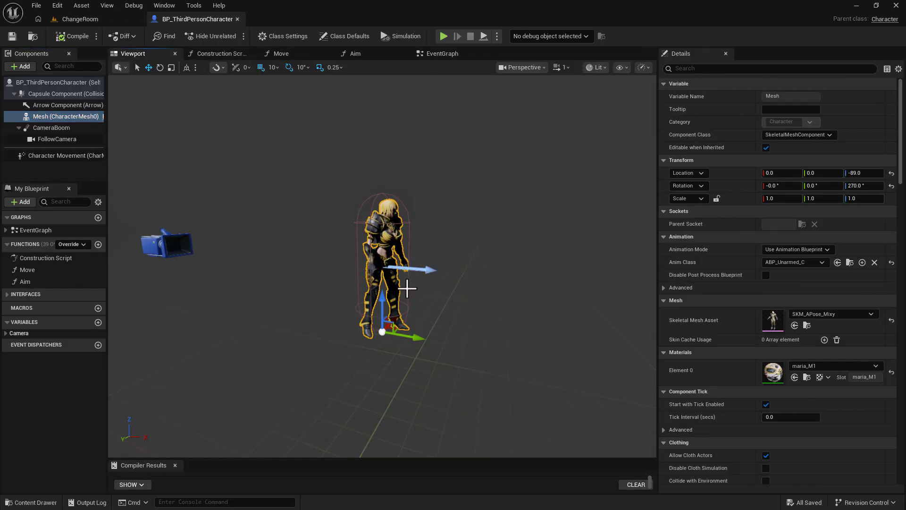
drag(461, 290, 219, 154)
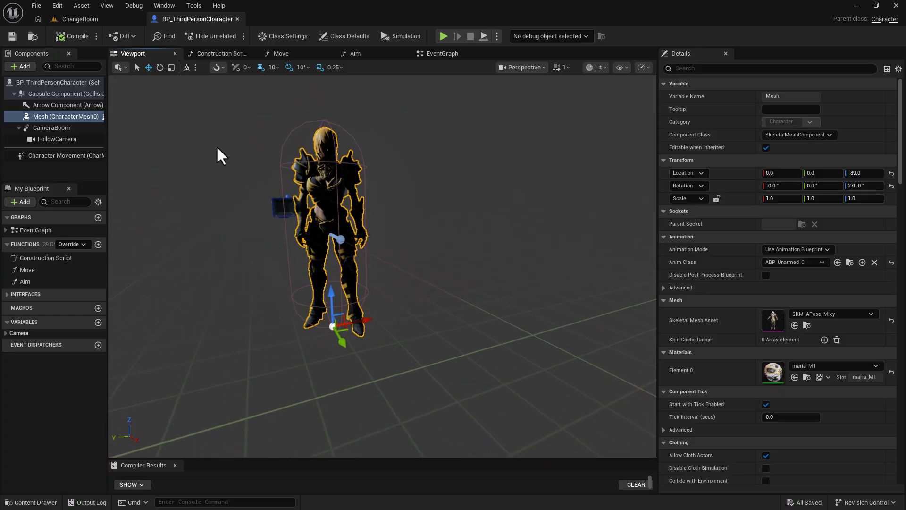
click(99, 22)
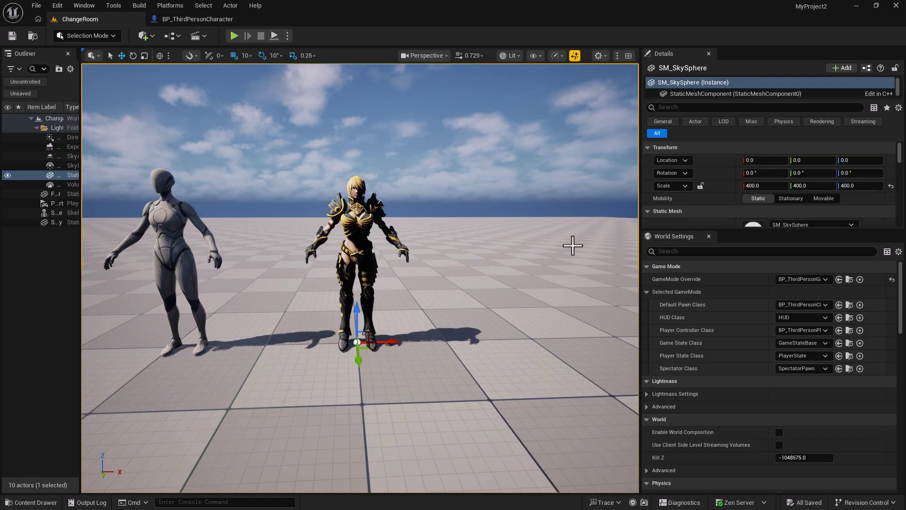
Play the ChangeRoom level in full screen and test the character's running and jumping animations in several directions
key(F11)
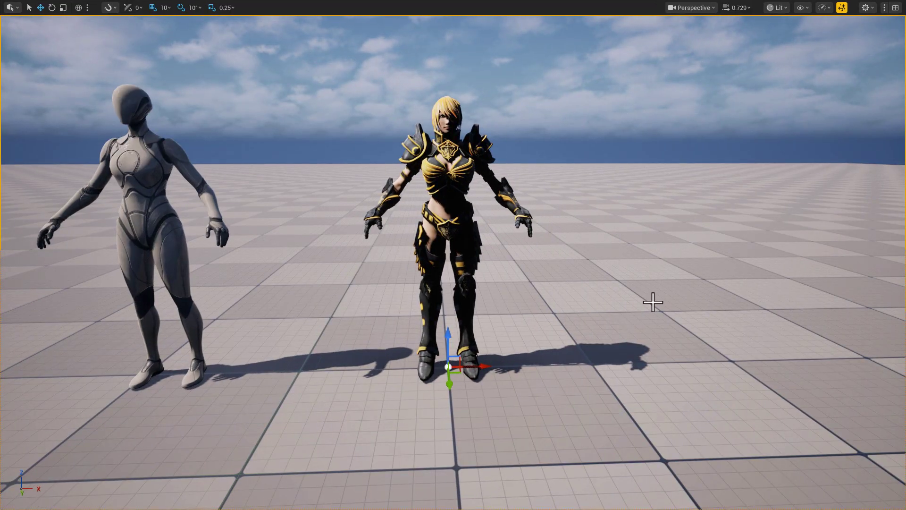
key(alt+p)
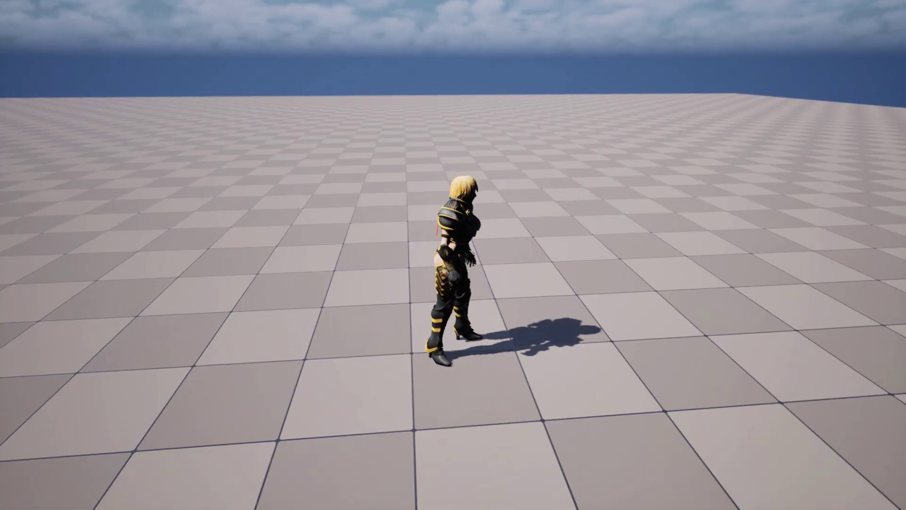
key(w)
key(s)
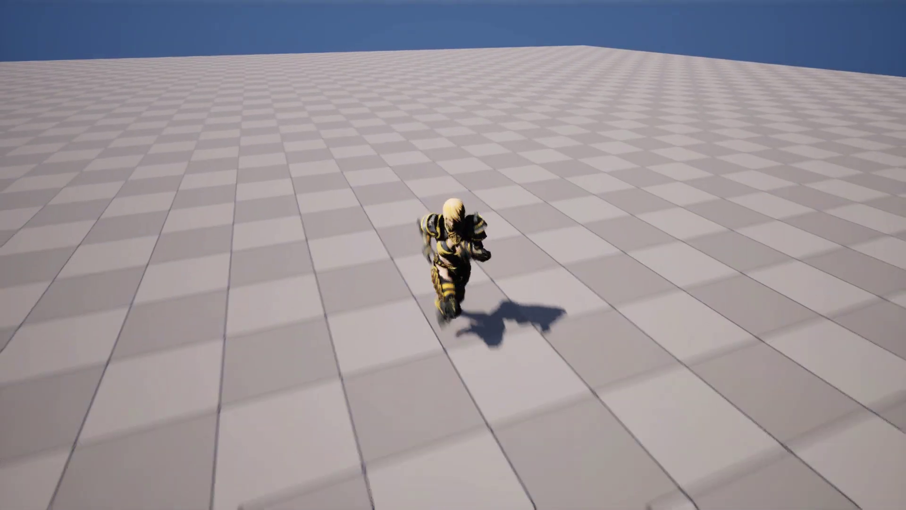
key(space)
key(a)
key(w)
key(s)
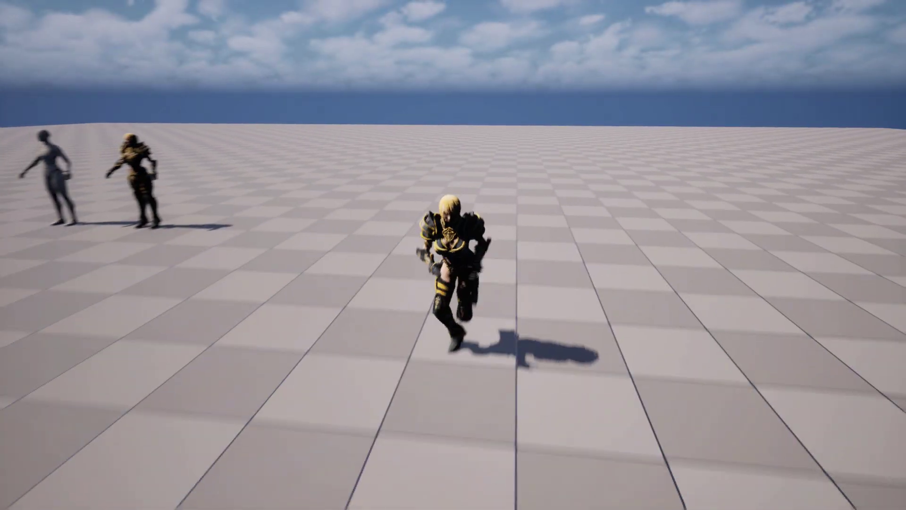
key(space)
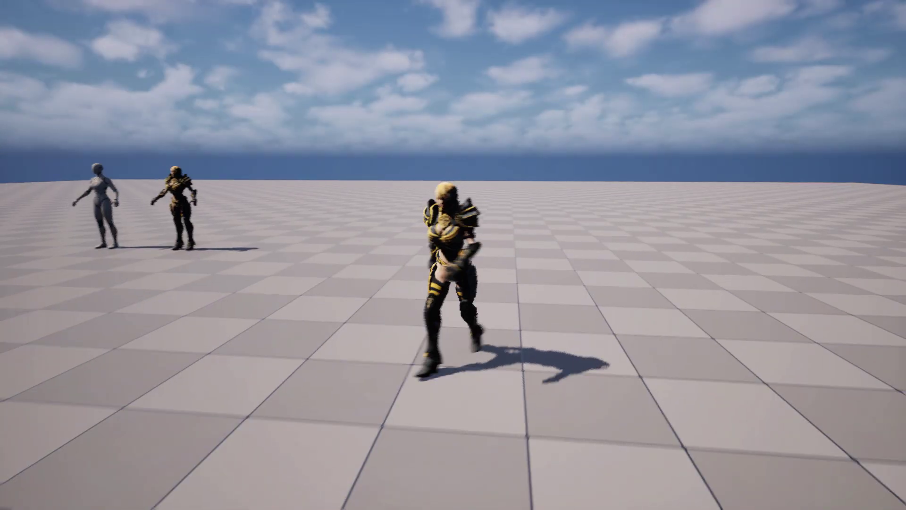
key(space)
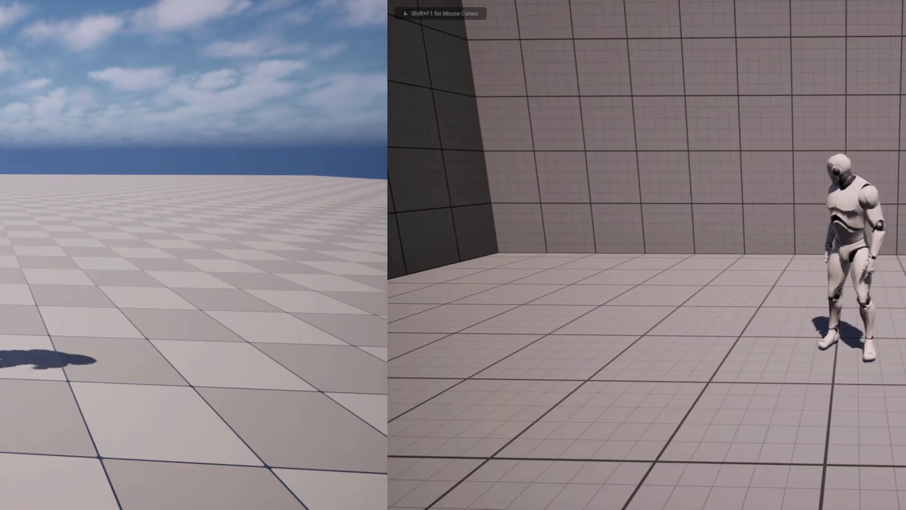